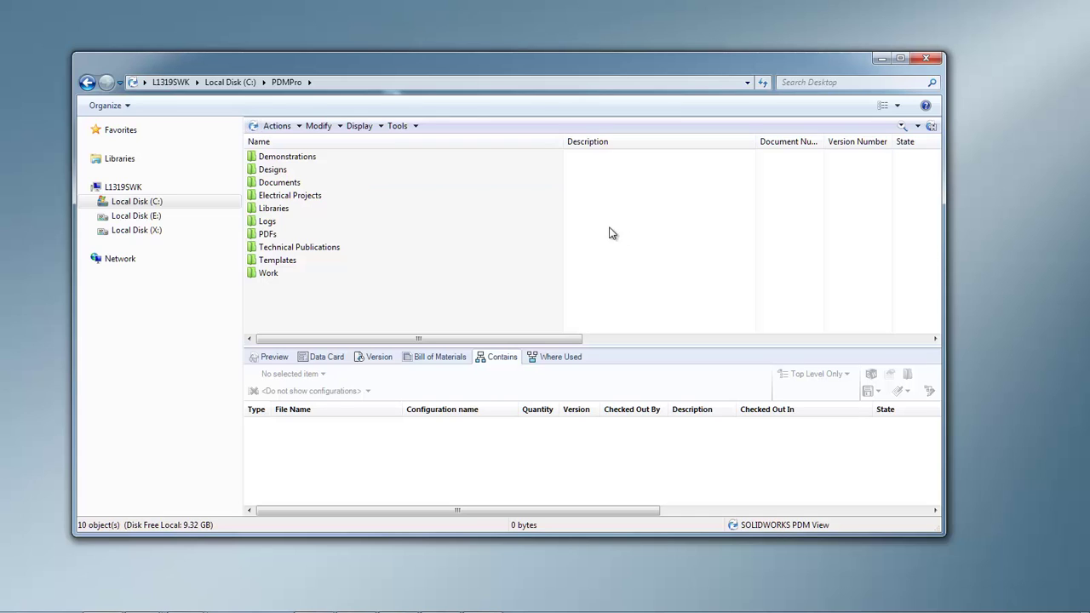
# Step: Create a folder named 'New Trailer ideas' inside Work and open it
pyautogui.doubleClick(270, 273)
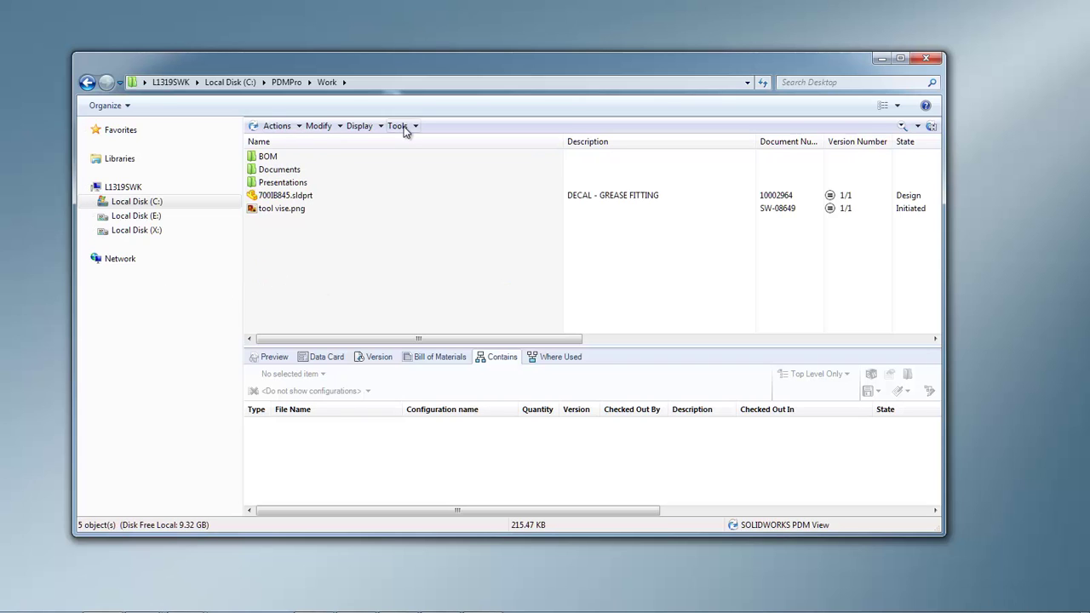
pyautogui.rightClick(303, 284)
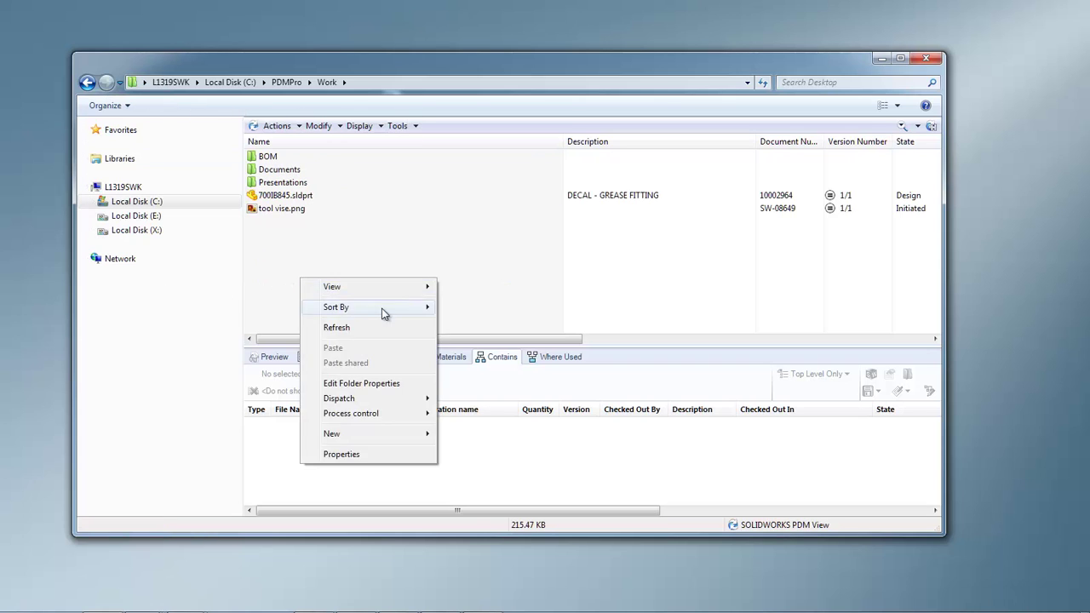
pyautogui.moveTo(355, 436)
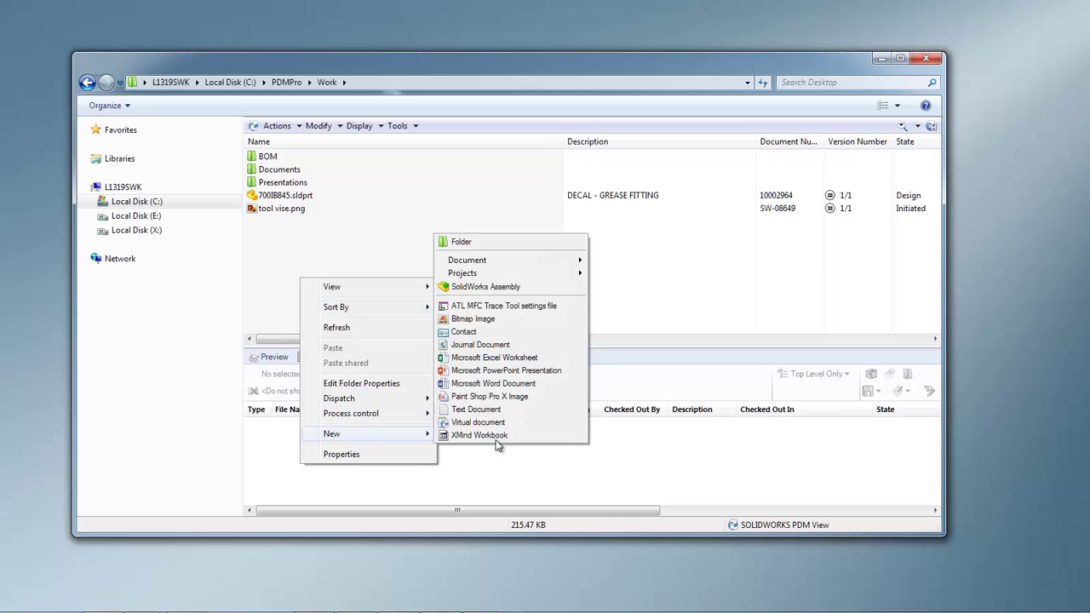
pyautogui.click(482, 242)
pyautogui.write('New Trailer ideas')
pyautogui.press('Return')
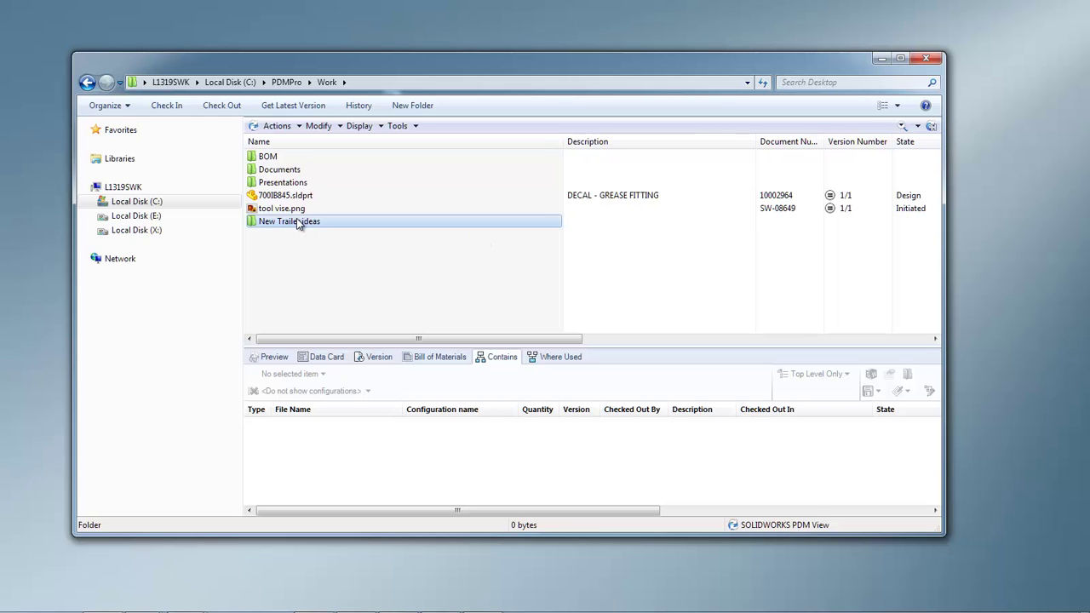
pyautogui.doubleClick(298, 223)
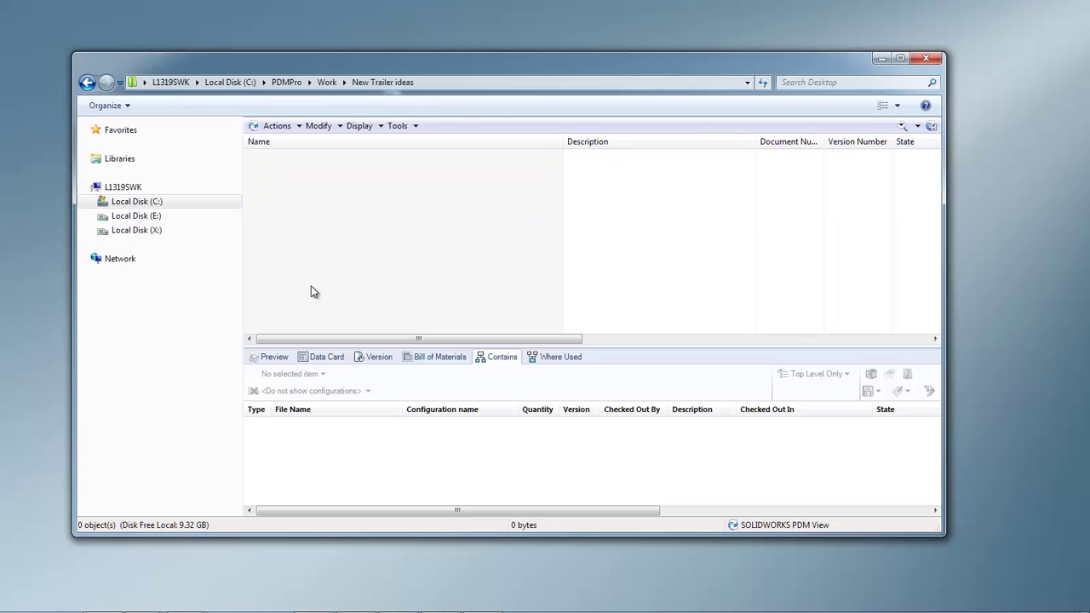
# Step: From the PDMPro vault root, search the vault for files named 'trailer'
pyautogui.click(254, 124)
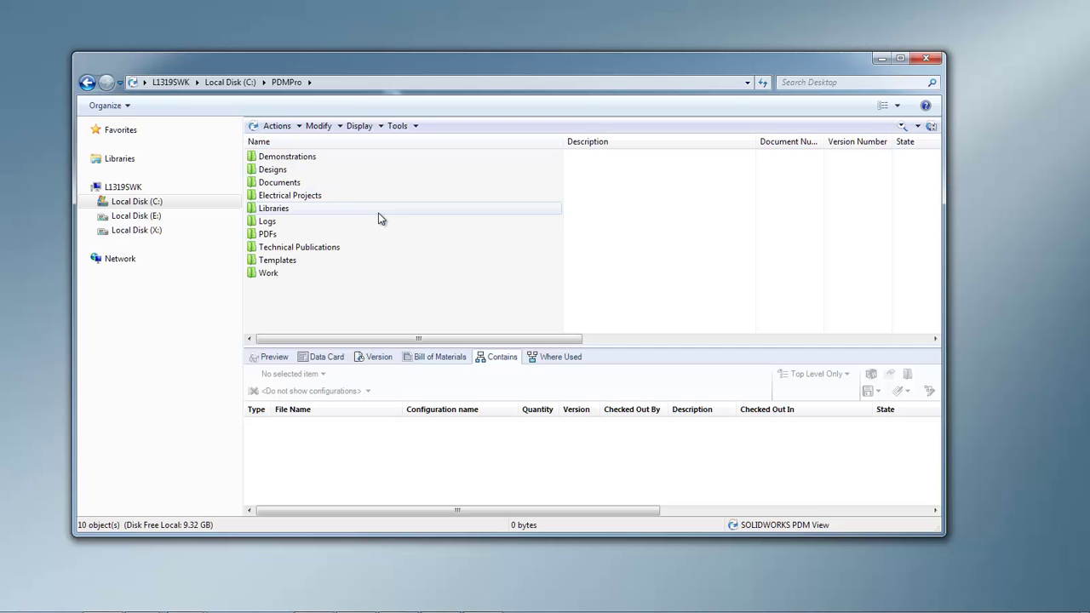
pyautogui.click(902, 125)
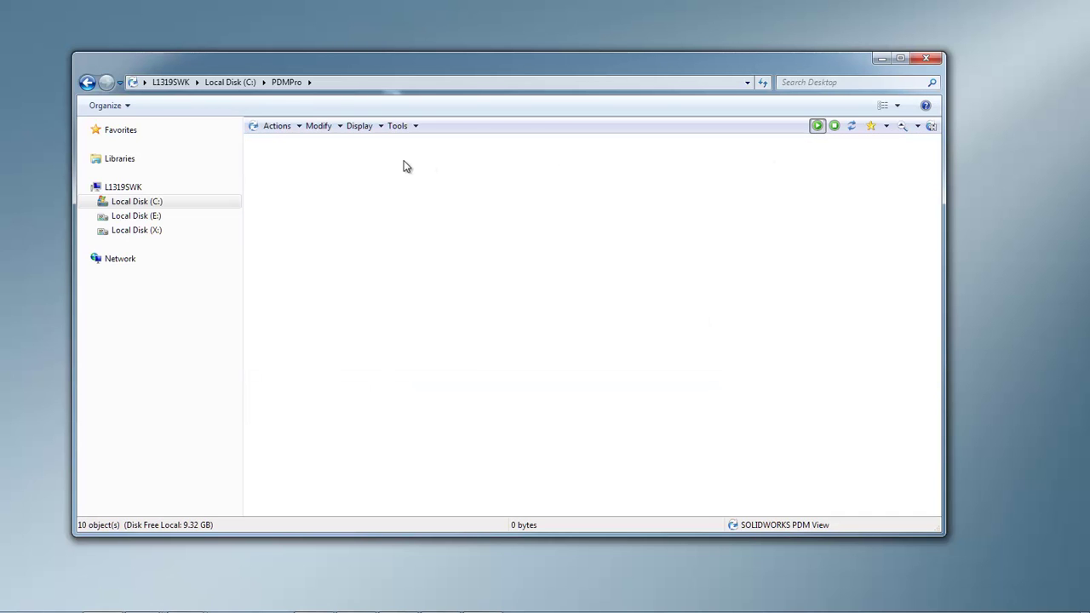
pyautogui.click(347, 181)
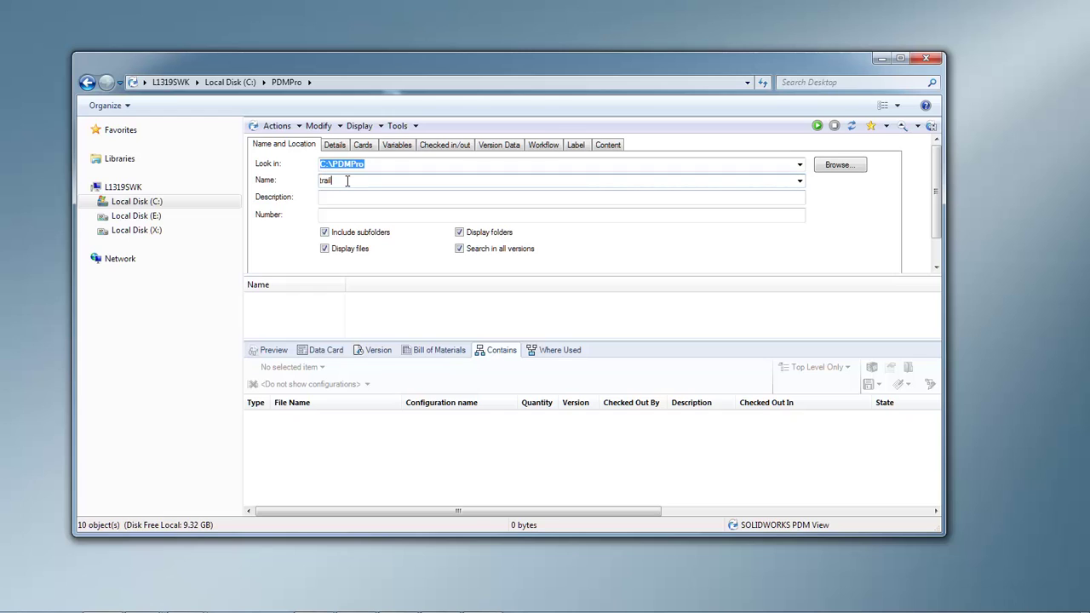
pyautogui.click(817, 126)
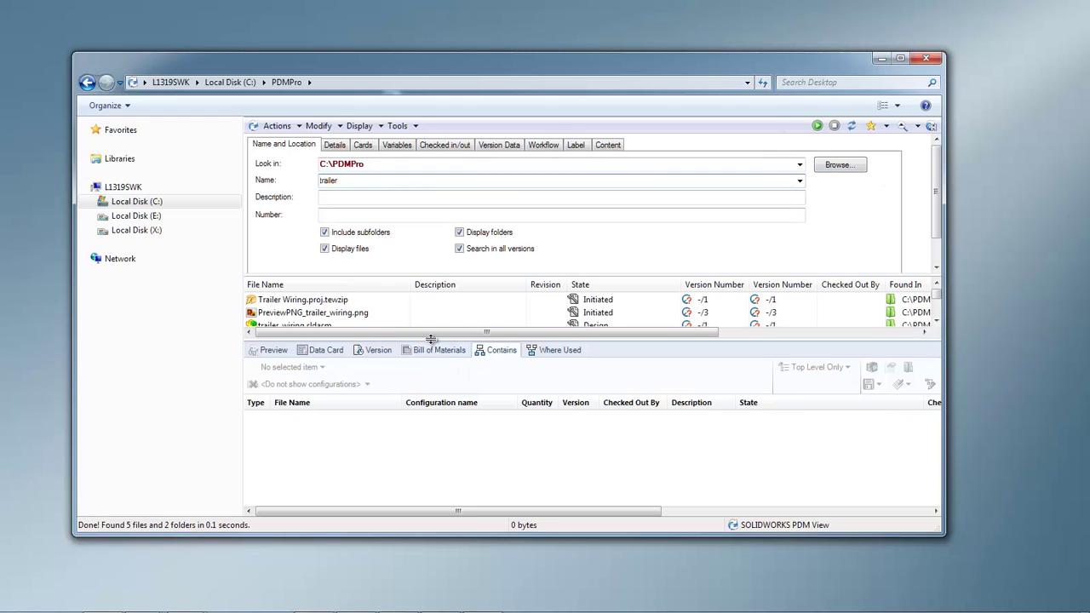
# Step: Enlarge the results list and preview Trailer Assembly.SLDASM
pyautogui.moveTo(359, 535); pyautogui.dragTo(359, 587)
pyautogui.moveTo(356, 339); pyautogui.dragTo(356, 366)
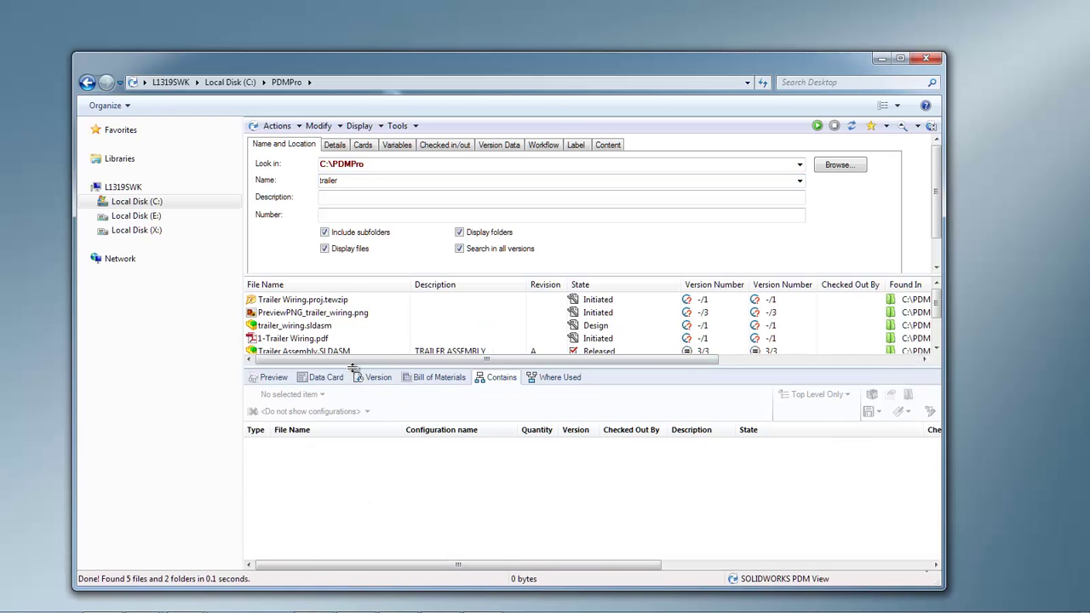
pyautogui.click(334, 350)
pyautogui.scroll(-1, 390, 331)
pyautogui.click(274, 377)
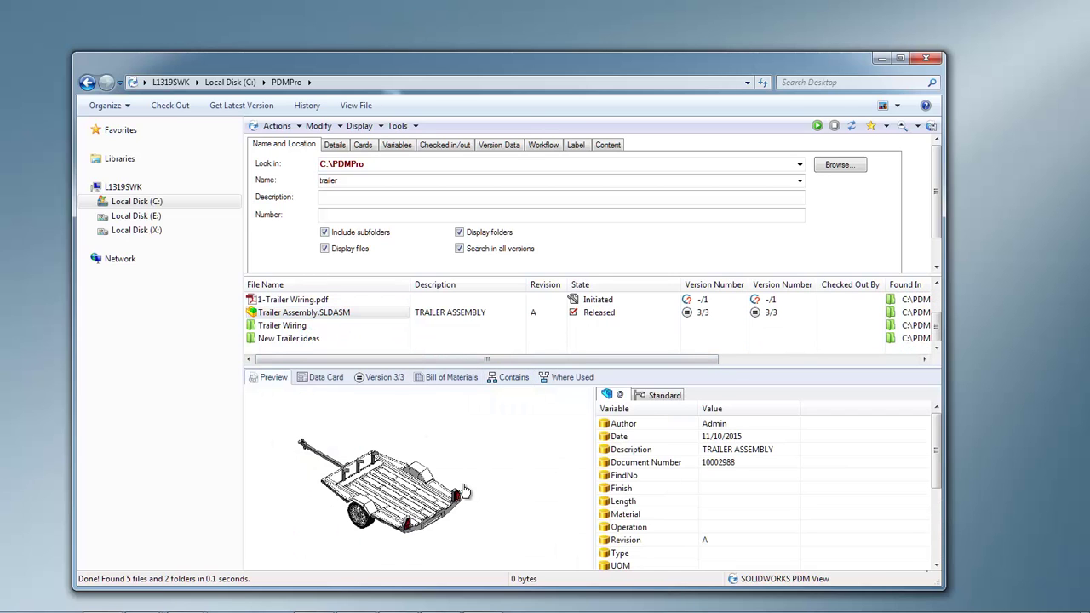
pyautogui.click(291, 315)
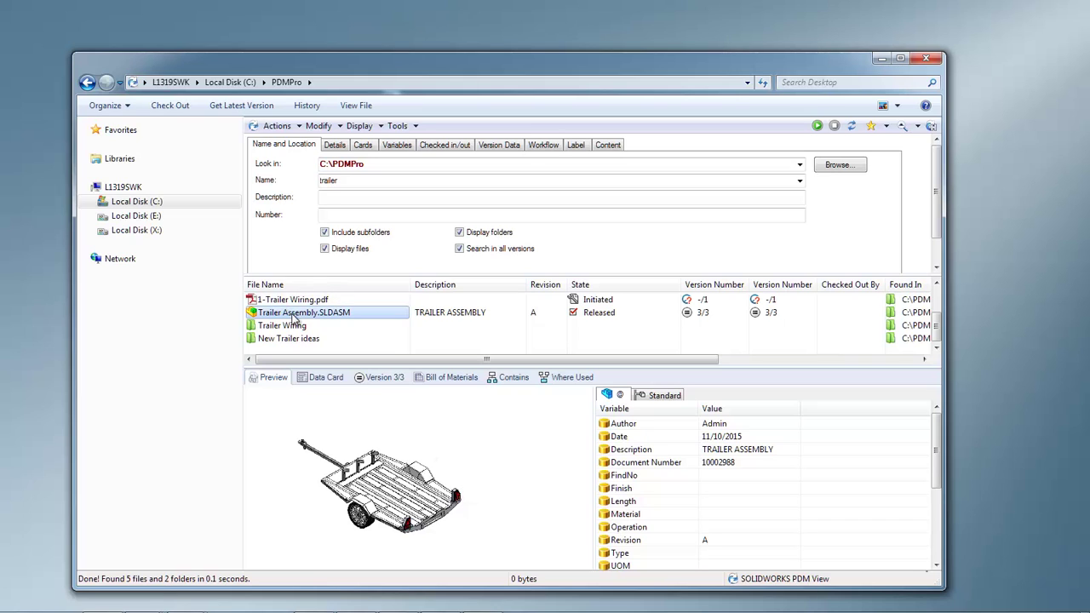
# Step: Start Copy Tree for Trailer Assembly.SLDASM and inspect the Alco Achse and Achskörper entries
pyautogui.click(399, 126)
pyautogui.click(431, 214)
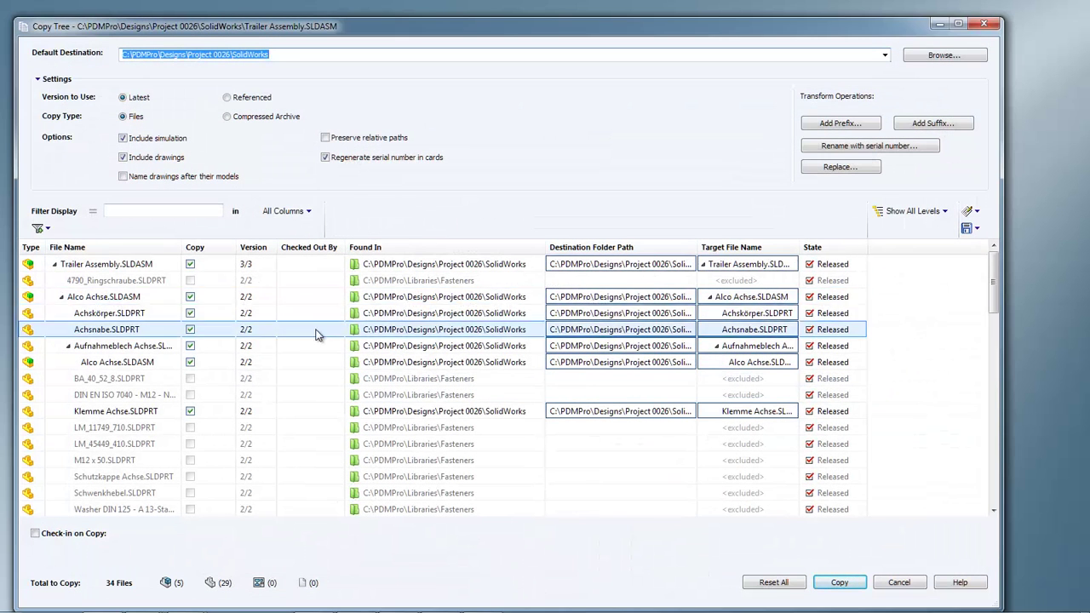
pyautogui.click(331, 361)
pyautogui.click(312, 314)
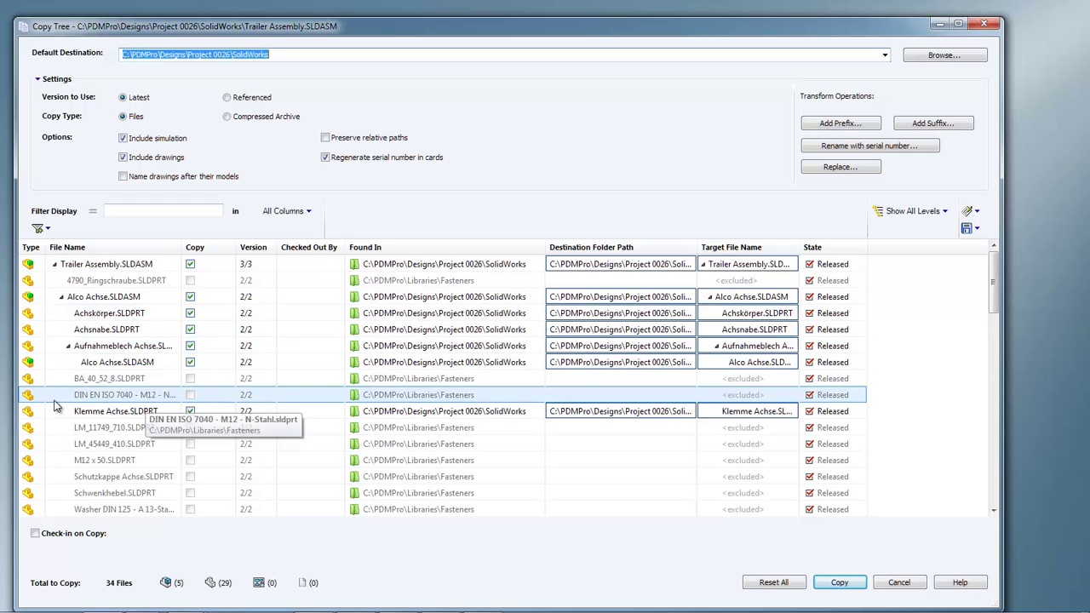
pyautogui.moveTo(28, 398)
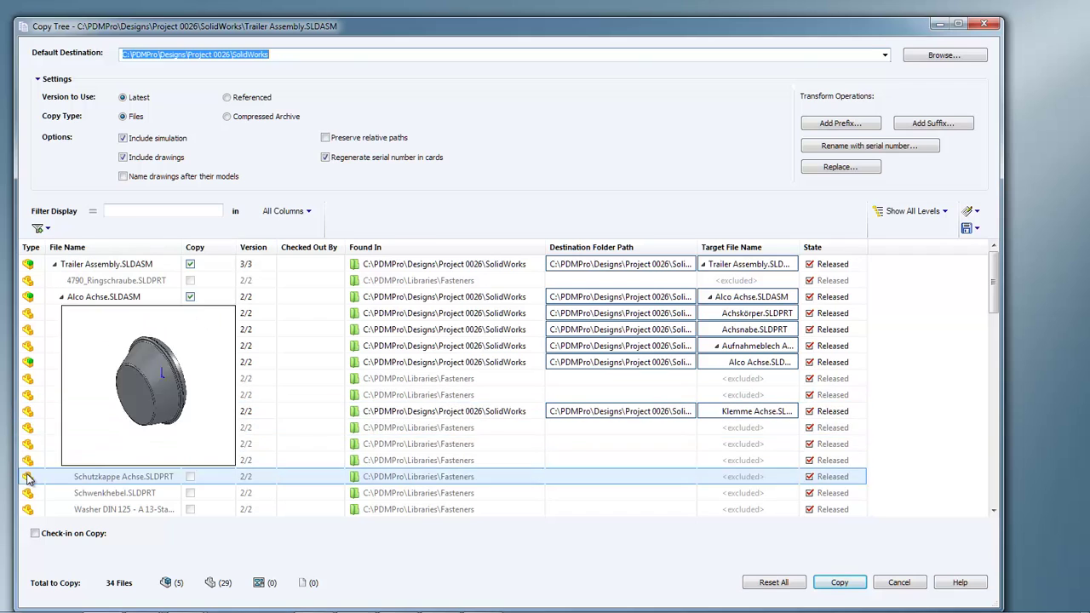
pyautogui.moveTo(32, 440)
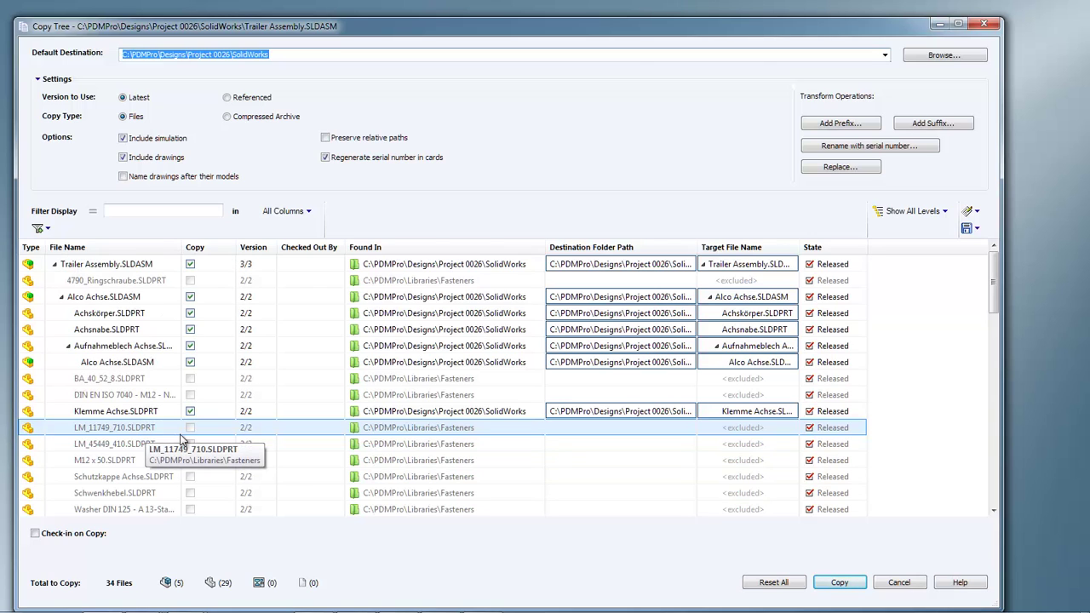
# Step: Uncheck Copy for all files, then check only Trailer Assembly.SLDASM and Alco Achse.SLDASM
pyautogui.rightClick(274, 363)
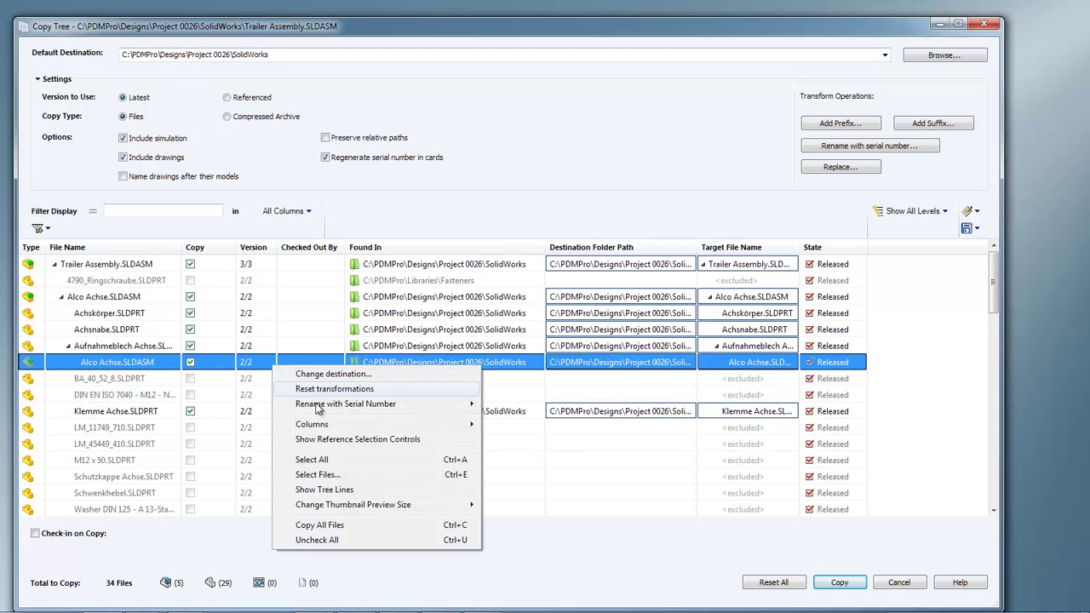
pyautogui.click(322, 459)
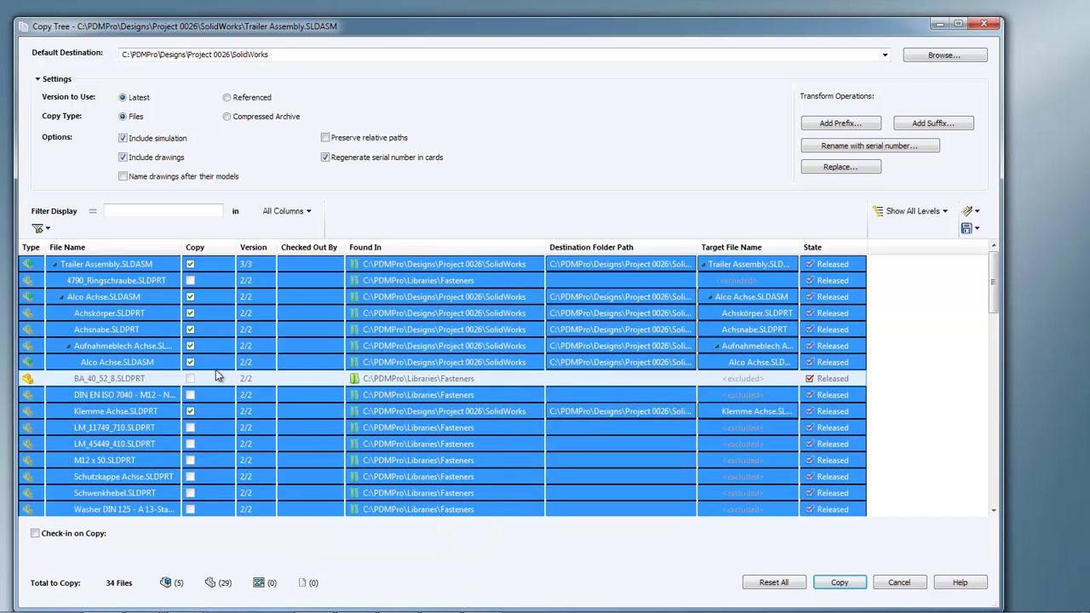
pyautogui.click(190, 312)
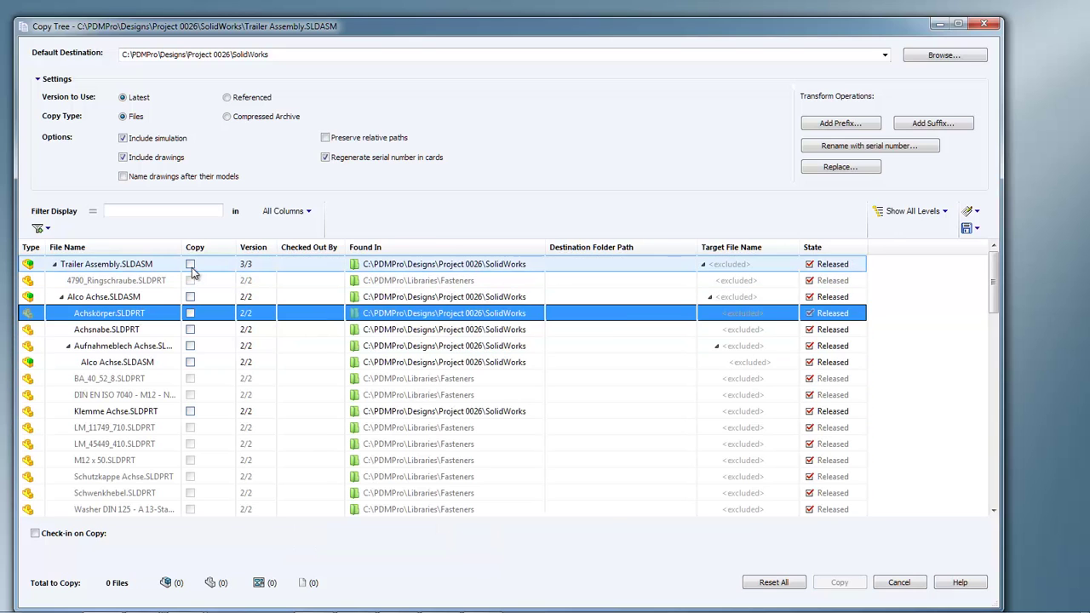
pyautogui.click(190, 264)
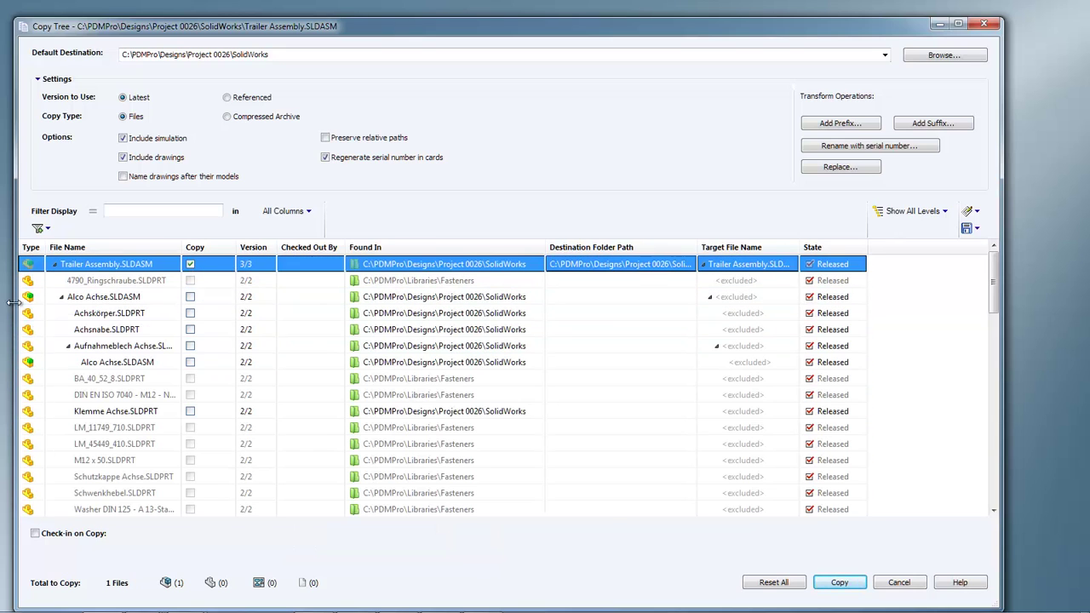
pyautogui.moveTo(27, 300)
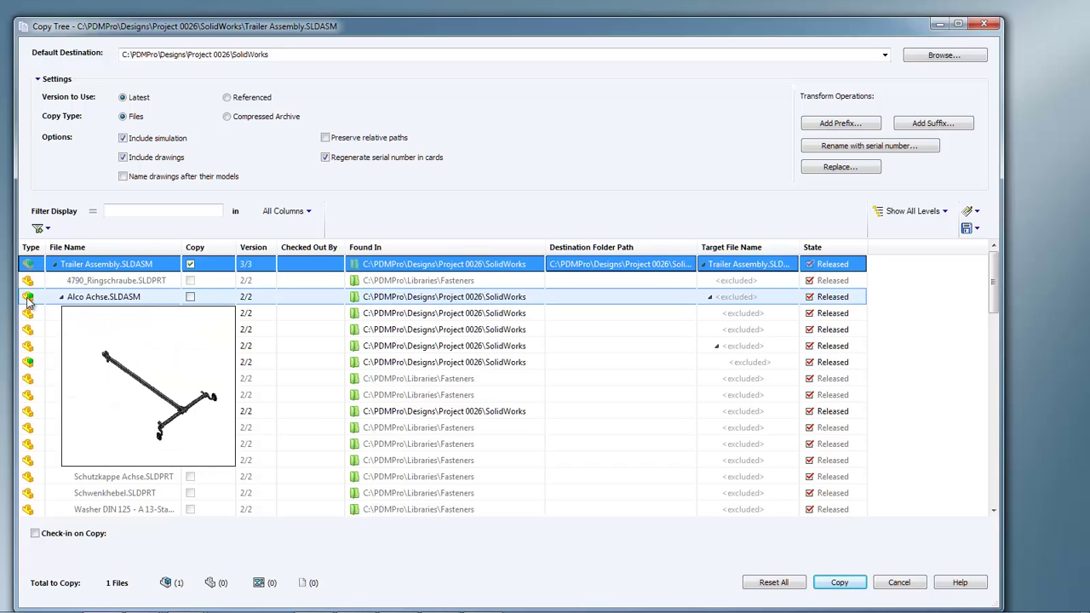
pyautogui.click(189, 296)
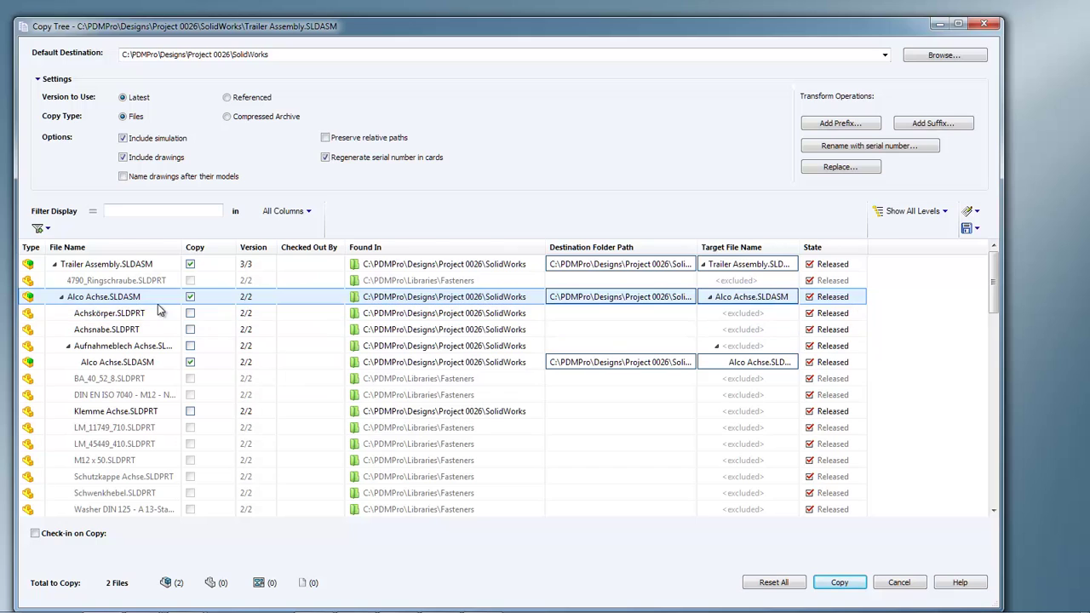
pyautogui.moveTo(31, 316)
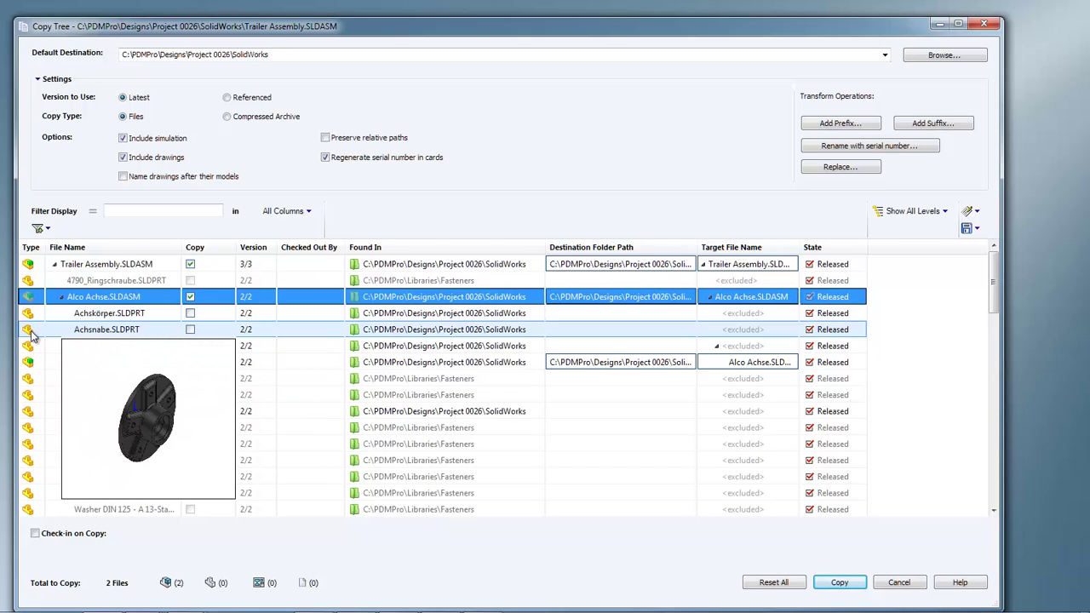
pyautogui.moveTo(30, 348)
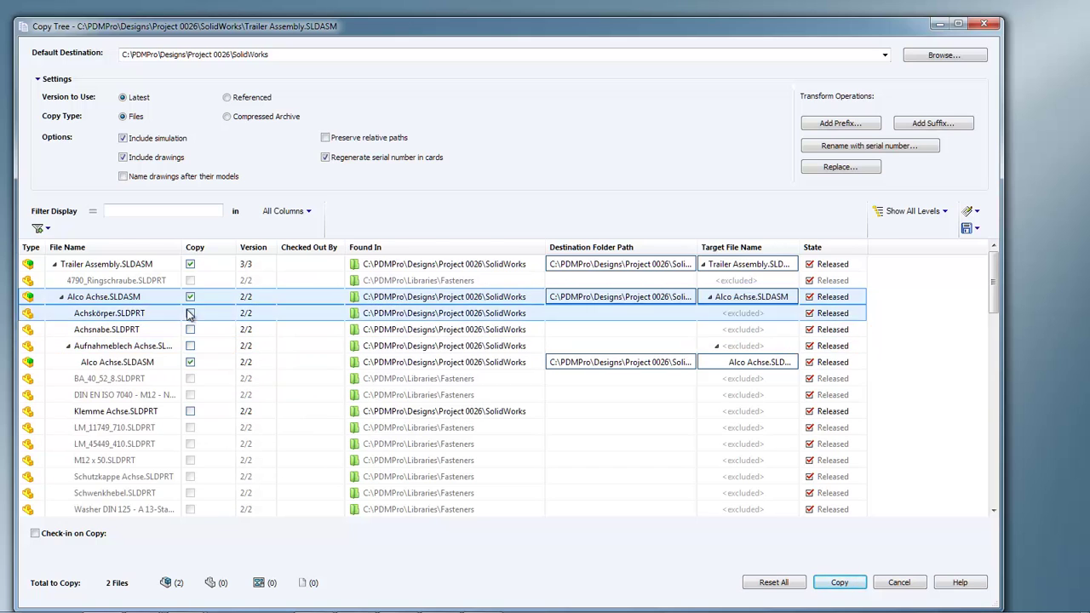
# Step: Set the copy destination to PDMPro\Work\New Trailer ideas
pyautogui.click(303, 304)
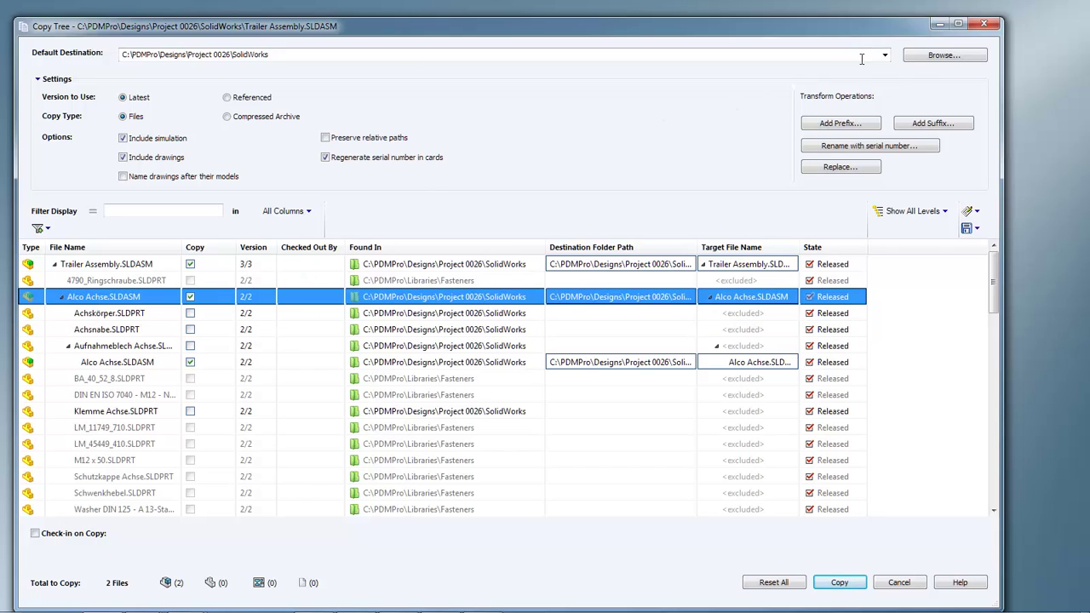
pyautogui.click(941, 56)
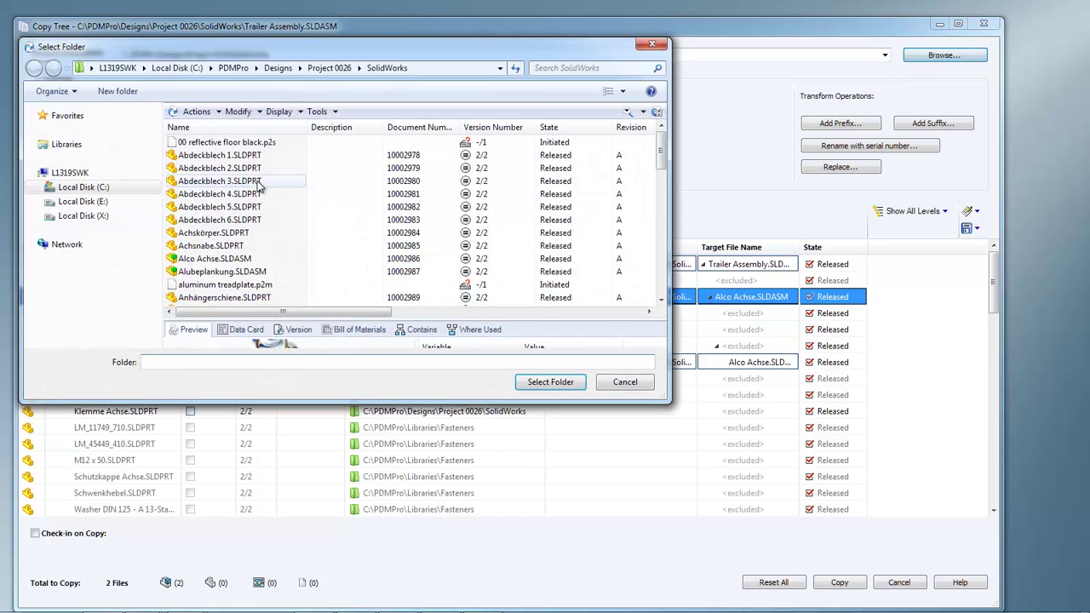
pyautogui.click(173, 114)
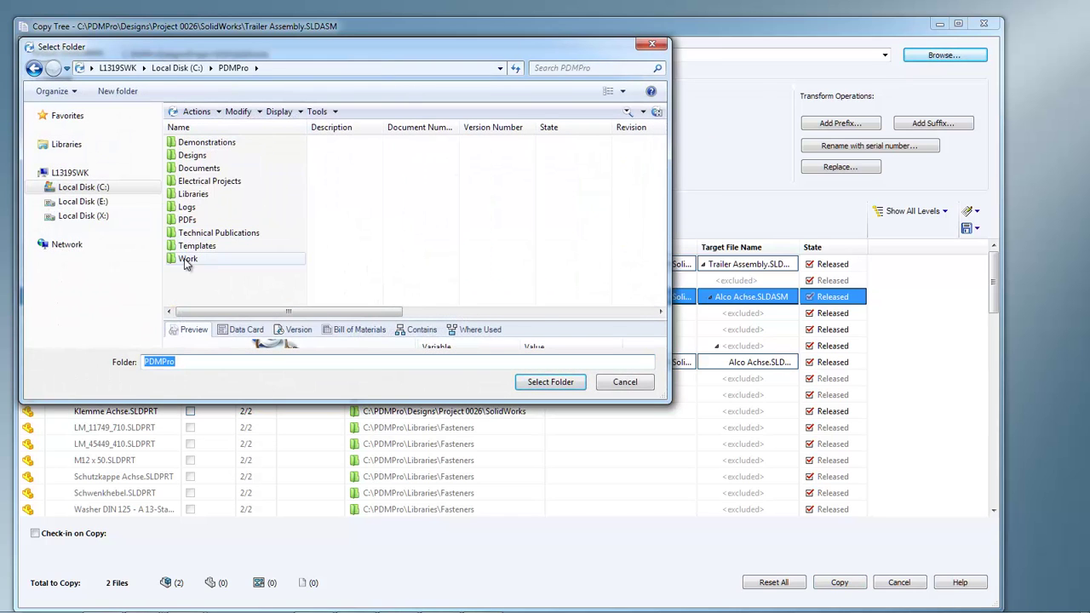
pyautogui.doubleClick(182, 258)
pyautogui.doubleClick(209, 168)
pyautogui.click(544, 382)
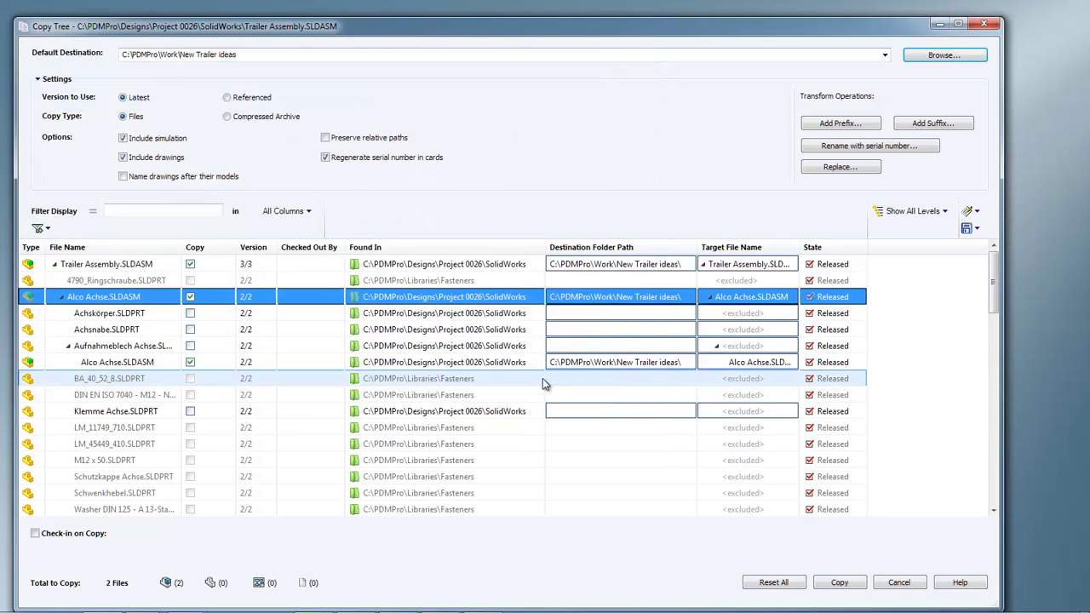
# Step: Prefix all copied files with the user's name, keep existing serial numbers, and copy the tree
pyautogui.click(873, 126)
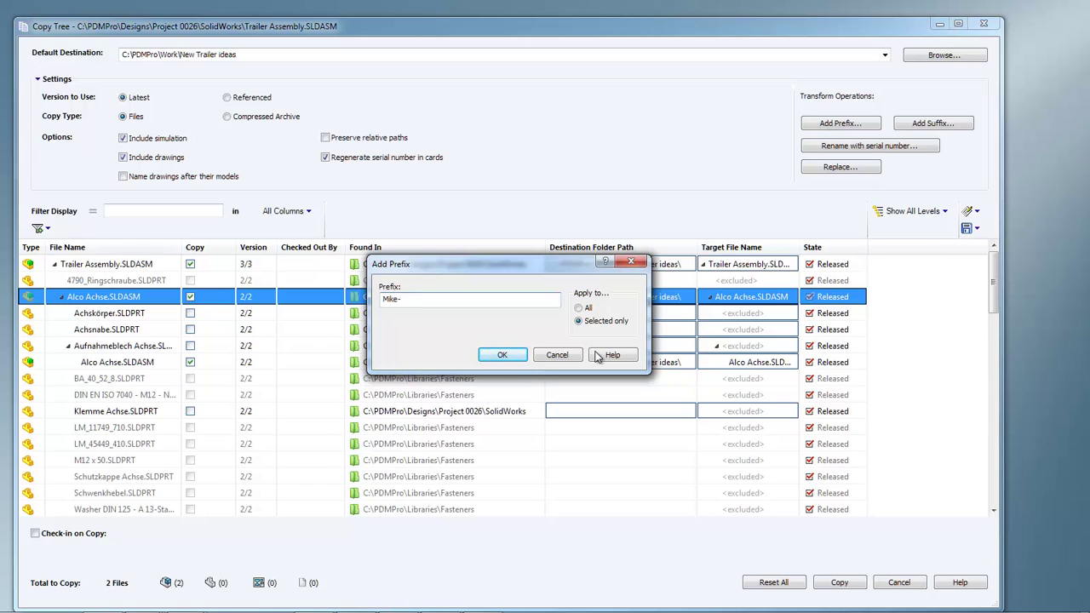
pyautogui.click(579, 309)
pyautogui.click(504, 355)
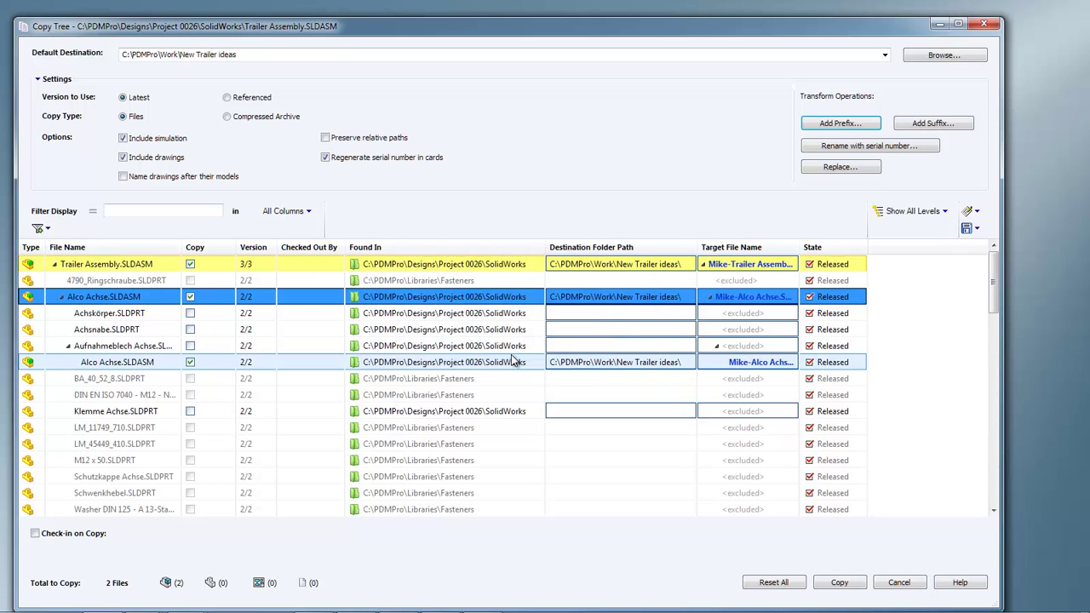
pyautogui.click(324, 159)
pyautogui.click(839, 583)
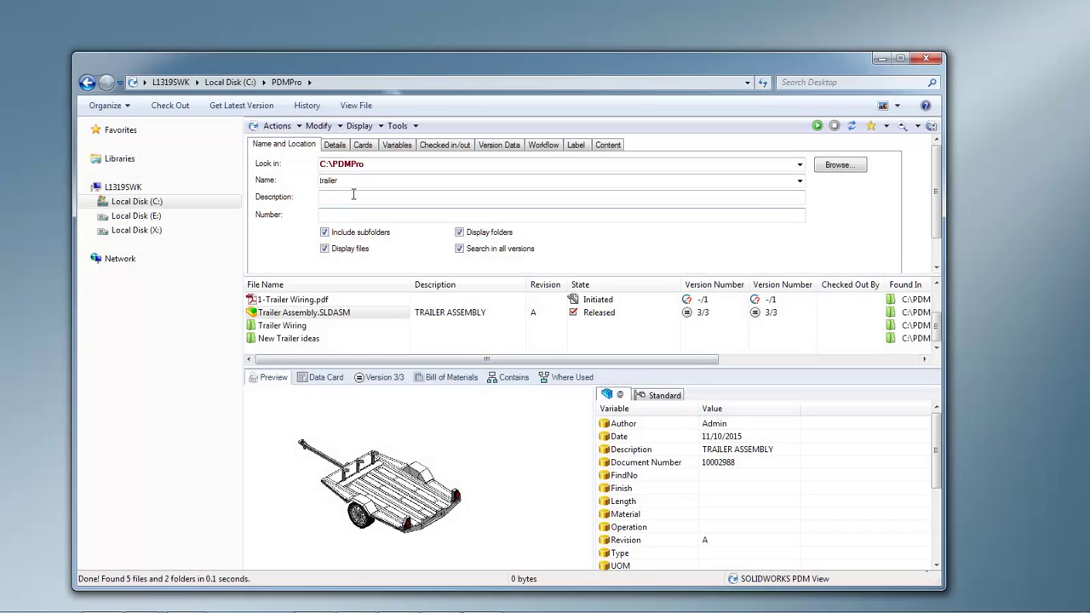
# Step: Search for names beginning with the user's name prefix and select the prefixed trailer assembly
pyautogui.doubleClick(358, 180)
pyautogui.write('mike-')
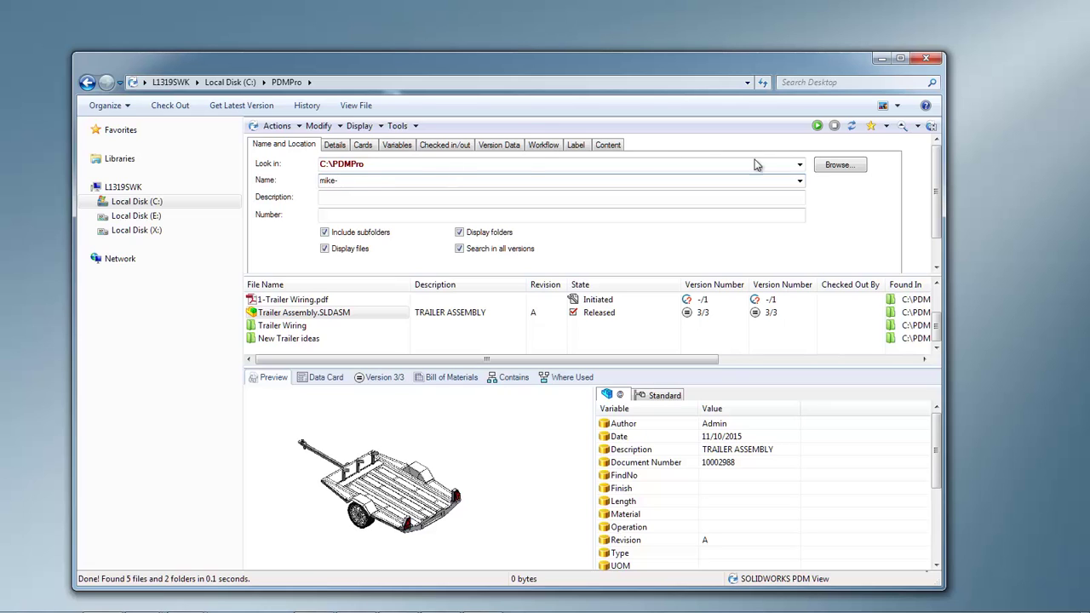
pyautogui.click(816, 125)
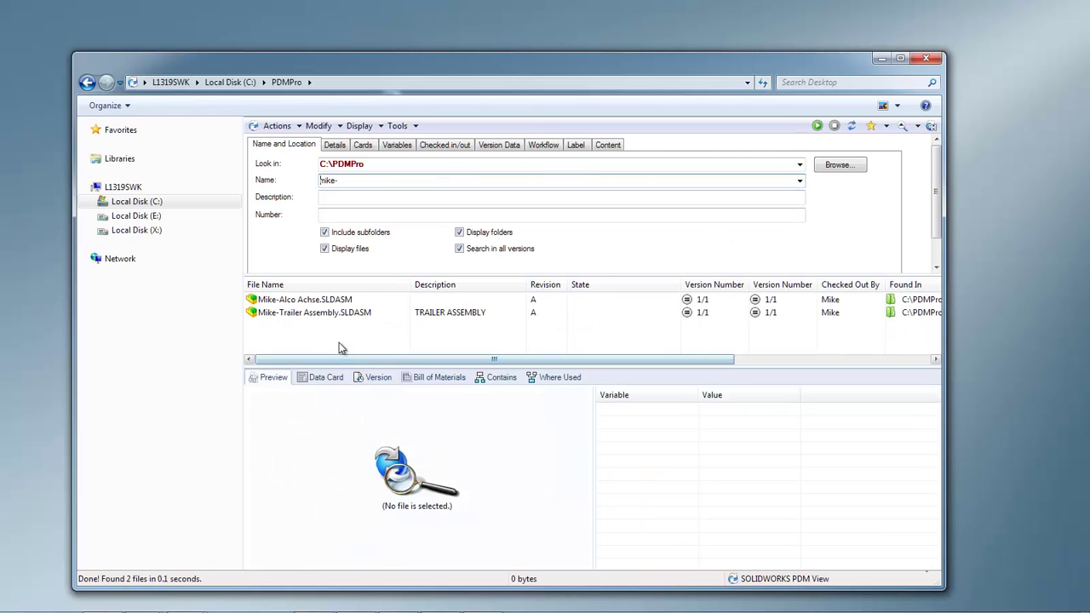
pyautogui.click(329, 315)
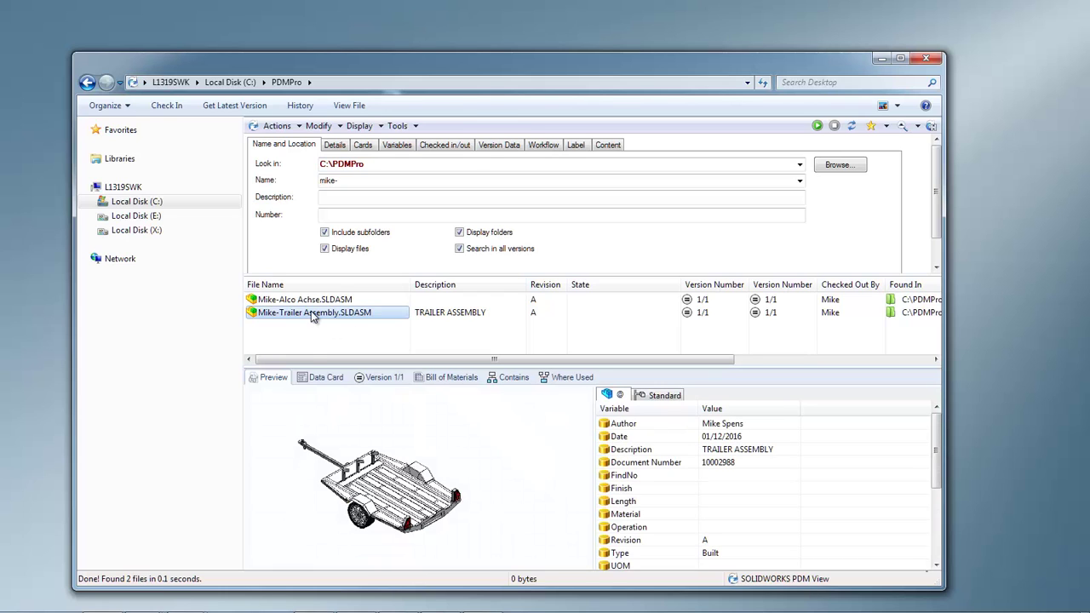
pyautogui.rightClick(313, 312)
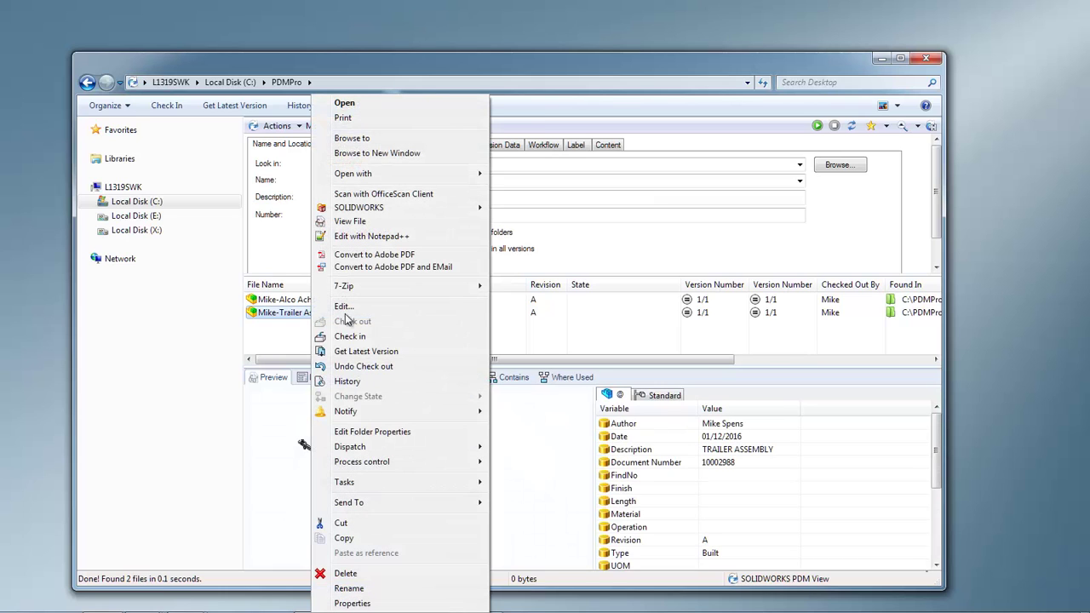
# Step: In New Trailer ideas, delete revision A from the prefixed trailer assembly's data card and save
pyautogui.click(400, 139)
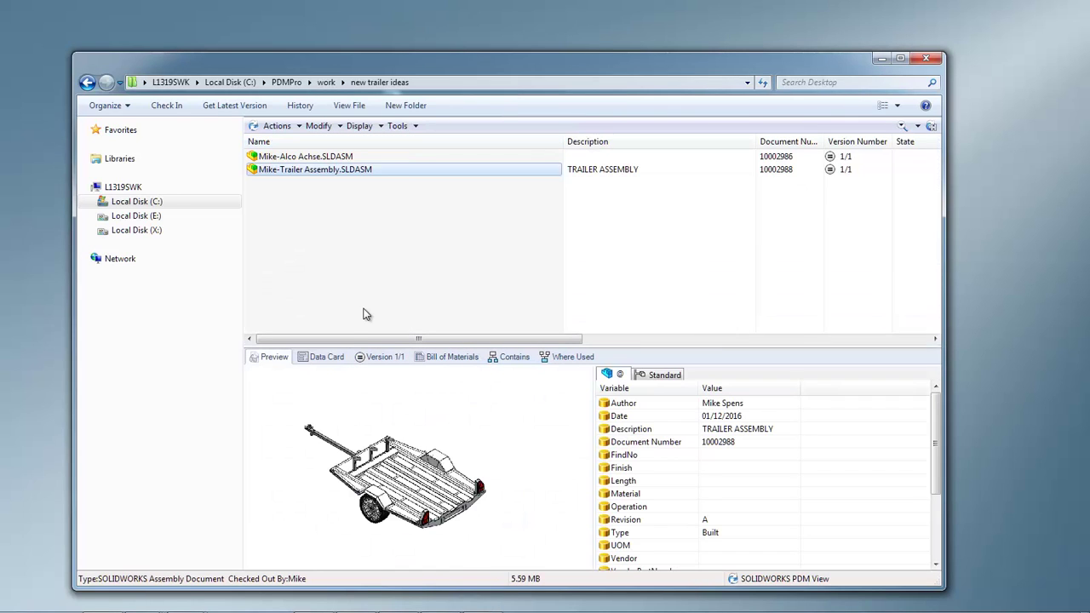
pyautogui.click(327, 361)
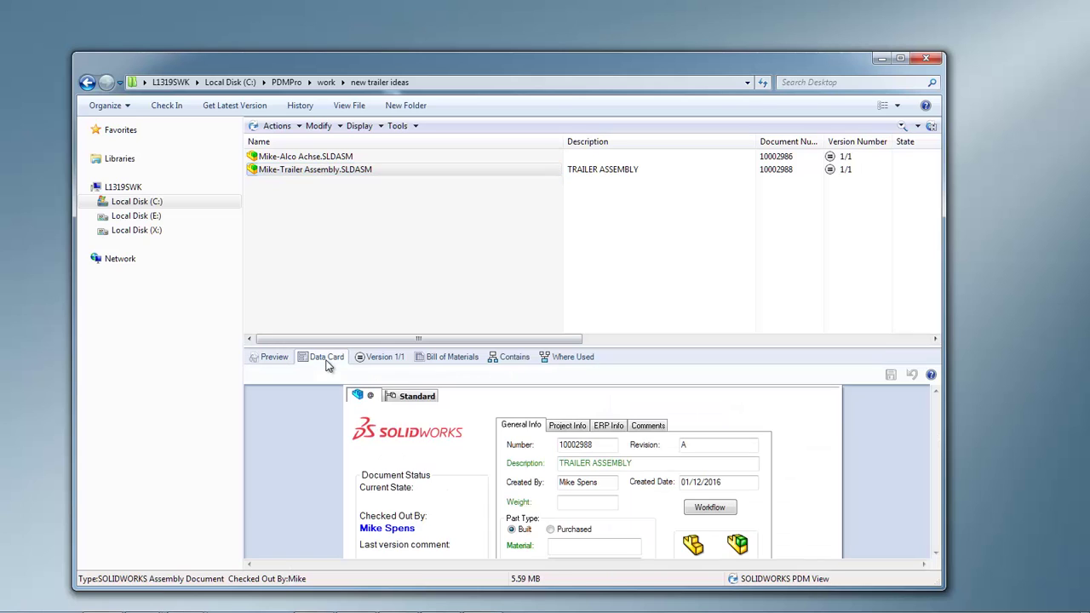
pyautogui.moveTo(567, 341); pyautogui.dragTo(684, 343)
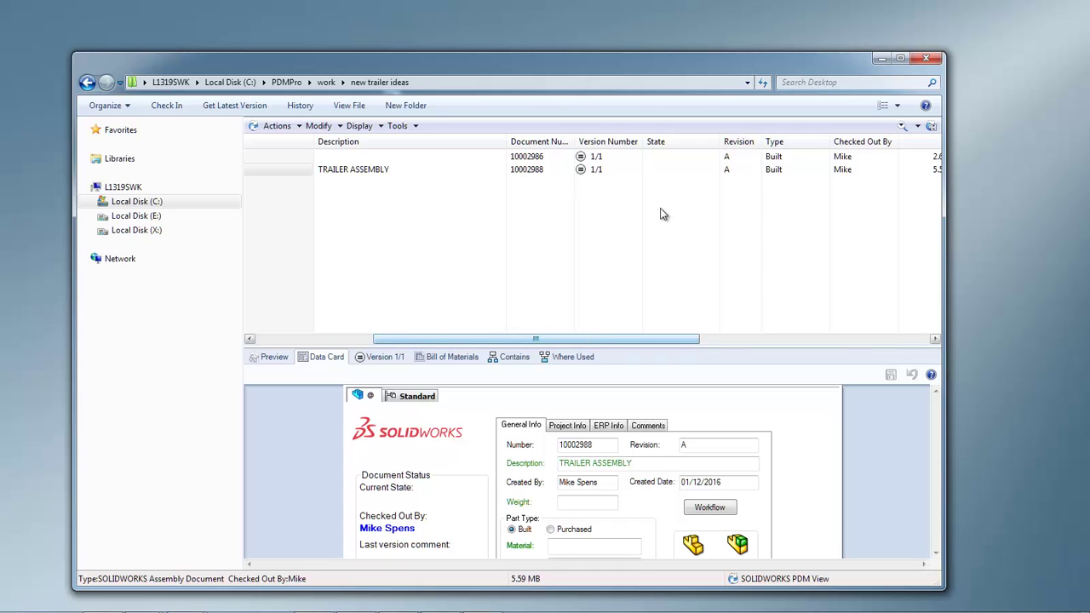
pyautogui.moveTo(565, 339); pyautogui.dragTo(428, 365)
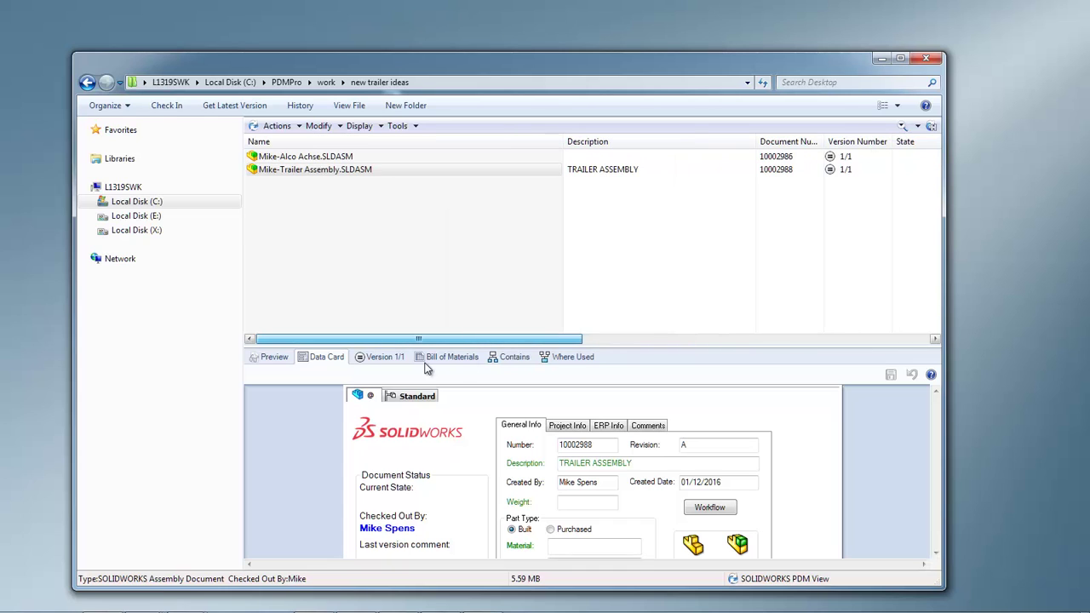
pyautogui.doubleClick(716, 445)
pyautogui.press('BackSpace')
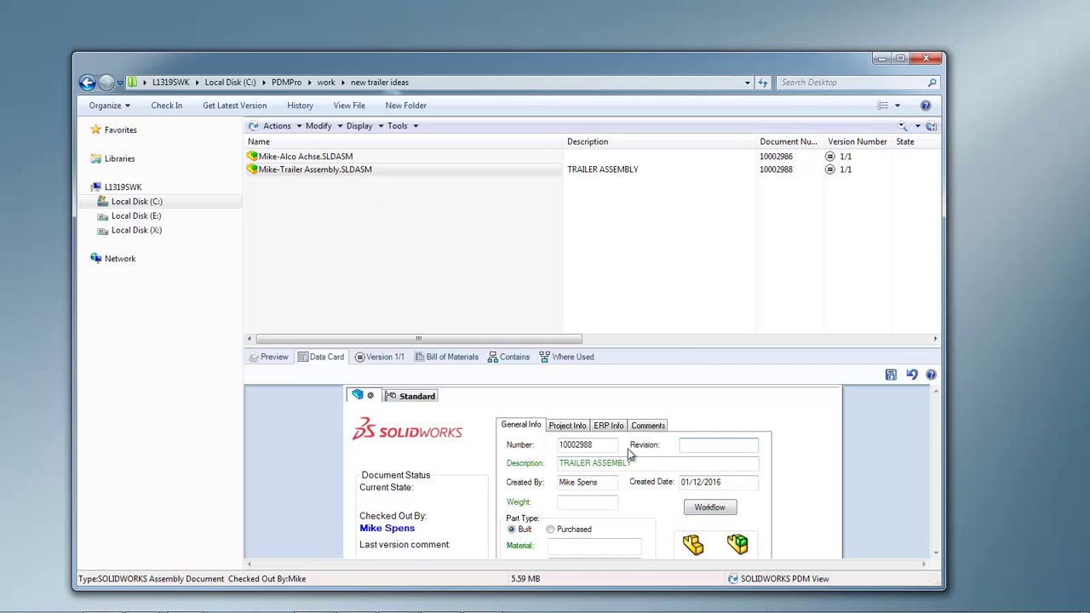
pyautogui.click(890, 375)
# Step: Clear revision A on the prefixed Alco Achse data card, save, and open the trailer assembly
pyautogui.click(259, 157)
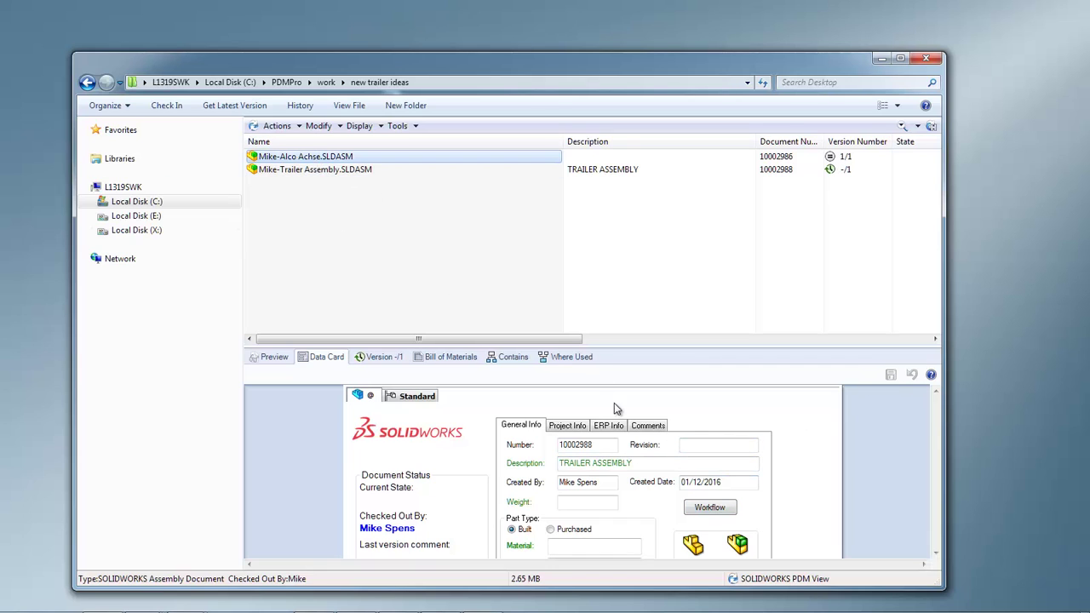
pyautogui.doubleClick(700, 446)
pyautogui.press('BackSpace')
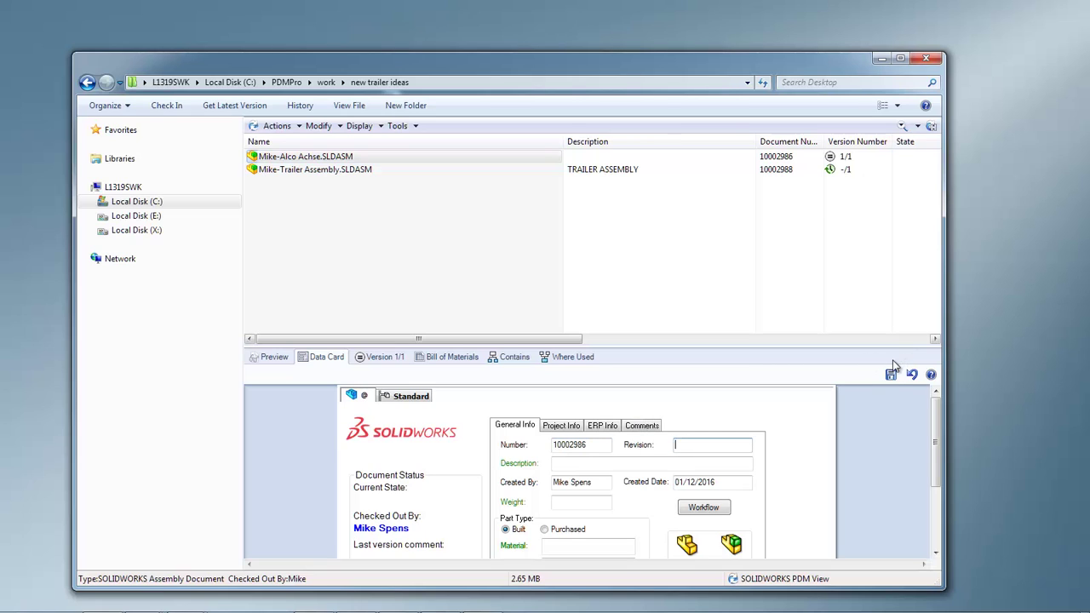
pyautogui.click(891, 374)
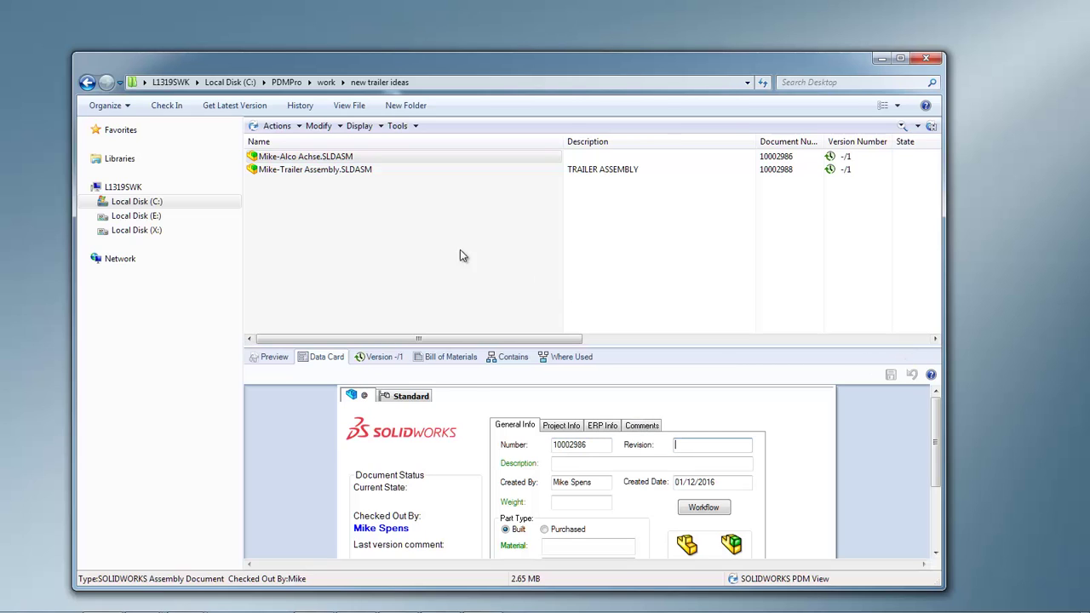
pyautogui.click(578, 464)
pyautogui.doubleClick(333, 171)
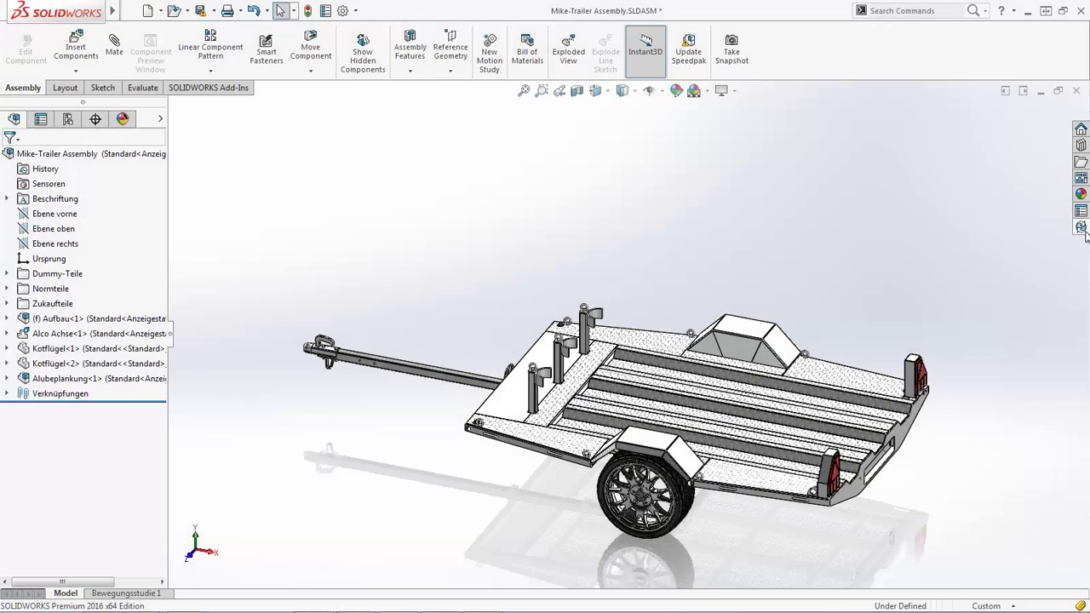
# Step: Check Aufbau and Alco Achse vault status in the PDM pane, then zoom toward the drawbar
pyautogui.click(1081, 228)
pyautogui.click(854, 252)
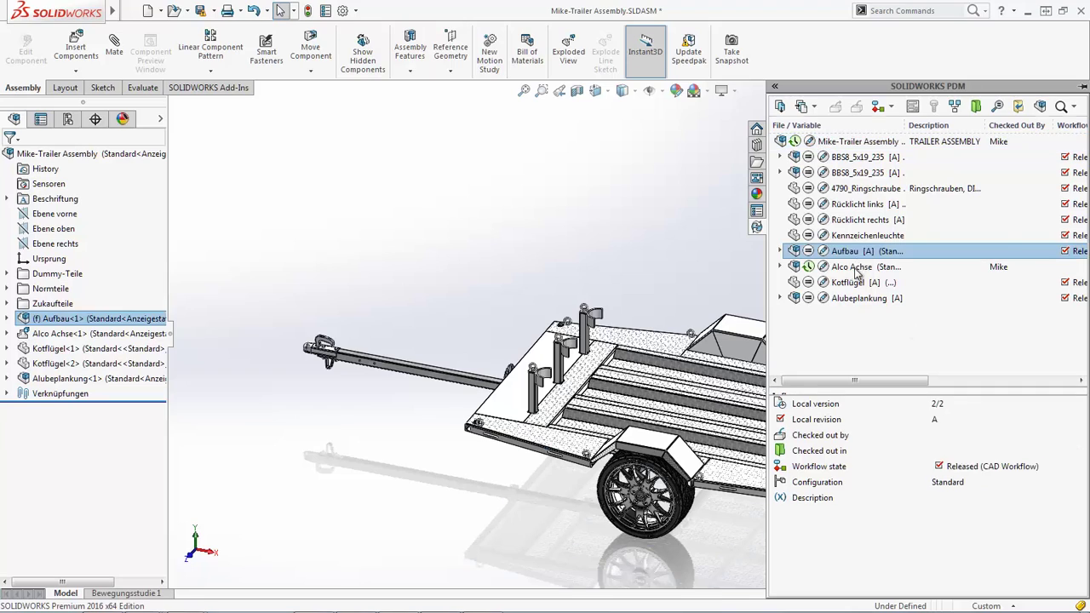
pyautogui.click(856, 269)
pyautogui.moveTo(374, 363); pyautogui.dragTo(431, 359, button='middle')
pyautogui.scroll(-4, 431, 359)
pyautogui.scroll(2, 439, 418)
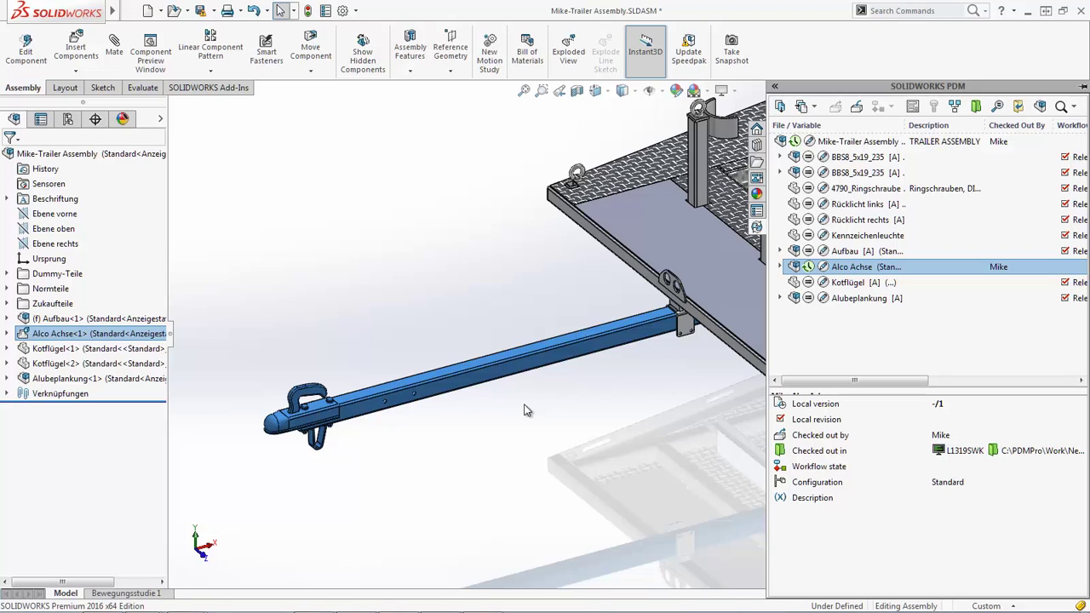
pyautogui.click(439, 426)
pyautogui.scroll(-3, 389, 415)
# Step: Select the drawbar, Zugrohr<1> and Alco Achse<1> to view their mates
pyautogui.click(637, 328)
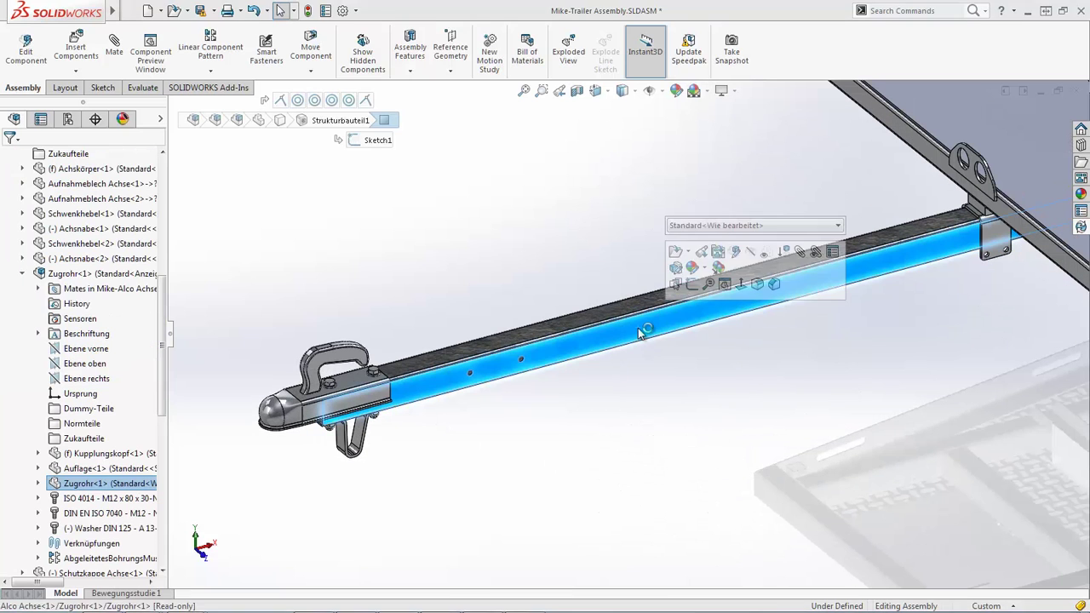
pyautogui.click(113, 279)
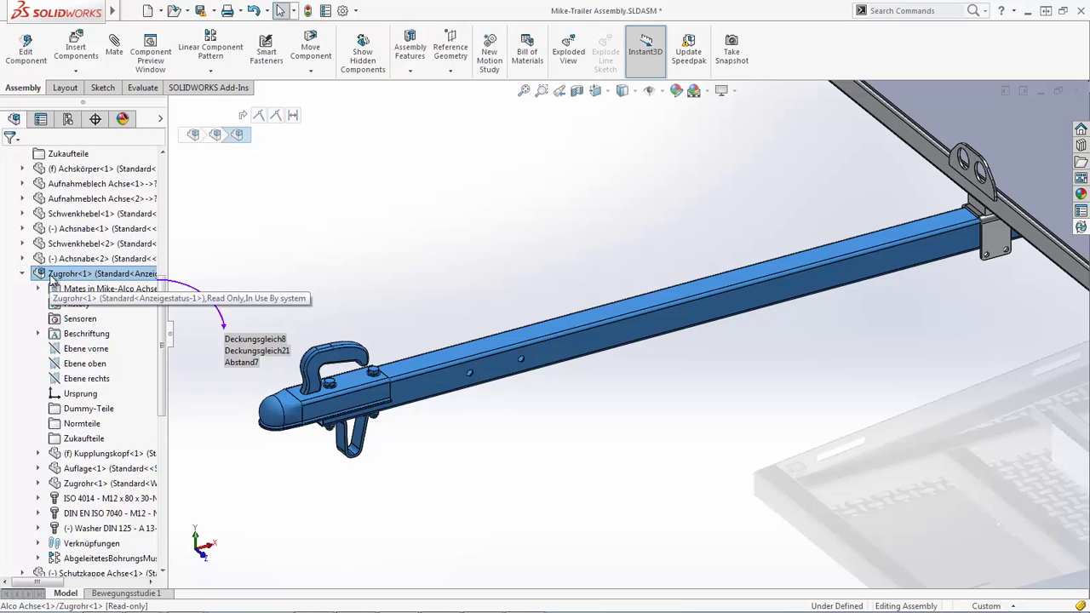
pyautogui.scroll(6, 49, 280)
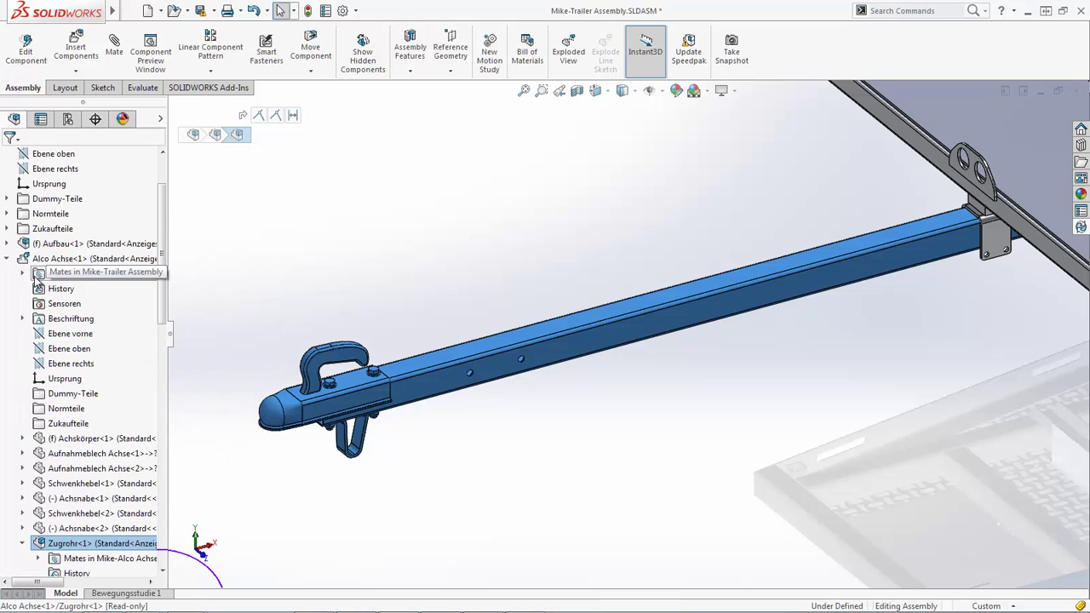
pyautogui.click(42, 262)
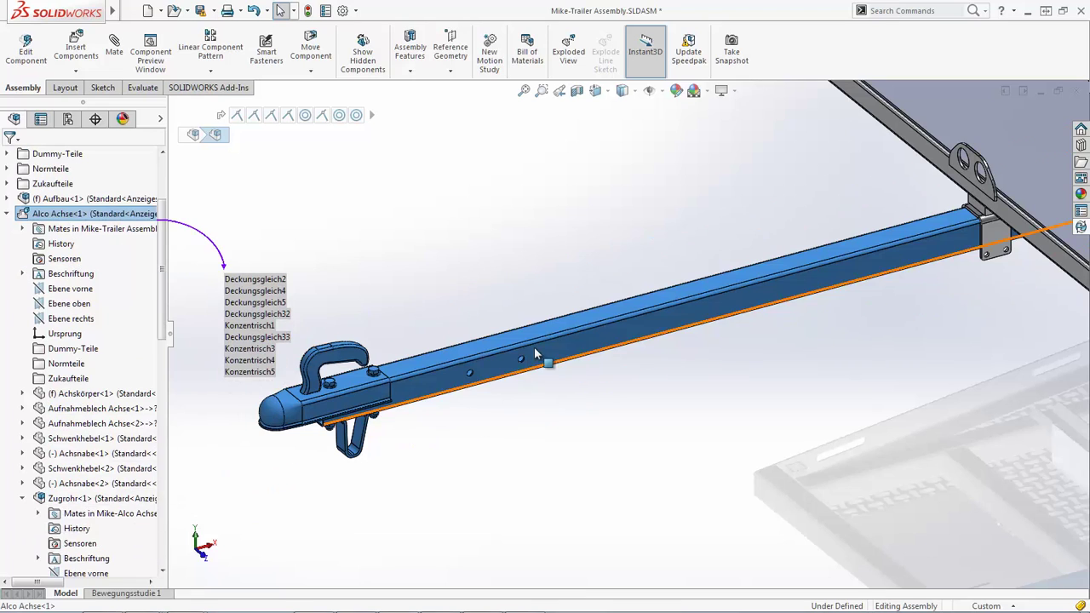
pyautogui.click(565, 346)
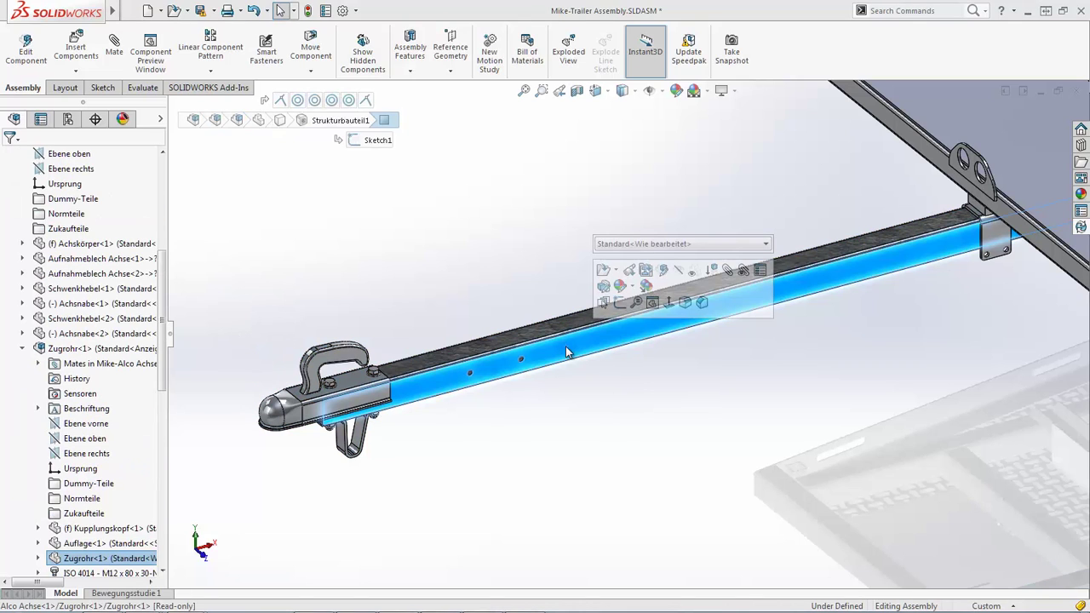
pyautogui.click(137, 349)
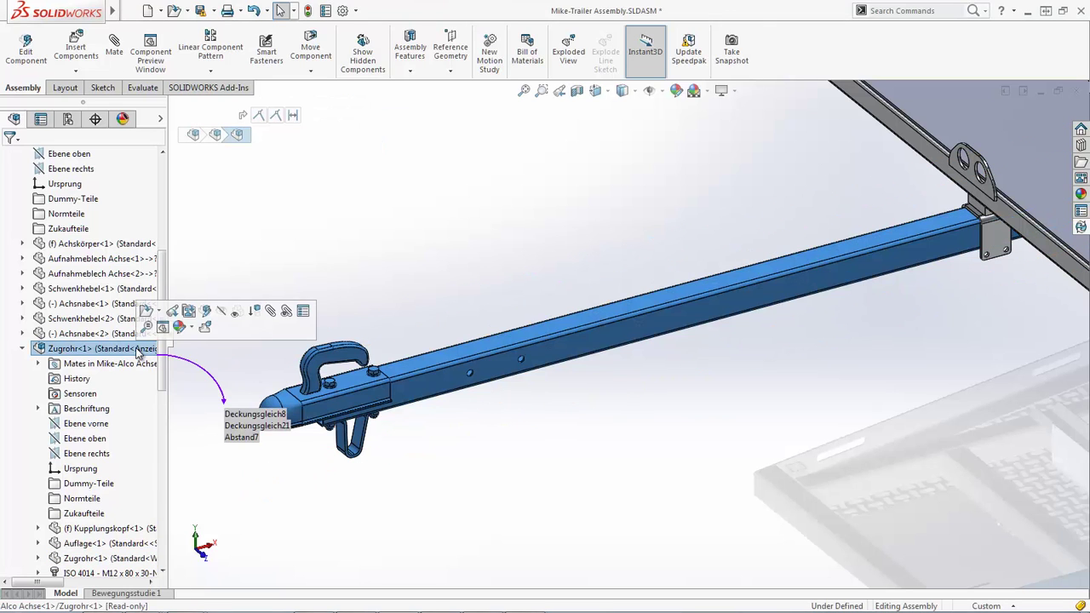
# Step: Open Zugrohr.SLDASM in its own window and pin the PDM task pane showing its status
pyautogui.rightClick(61, 349)
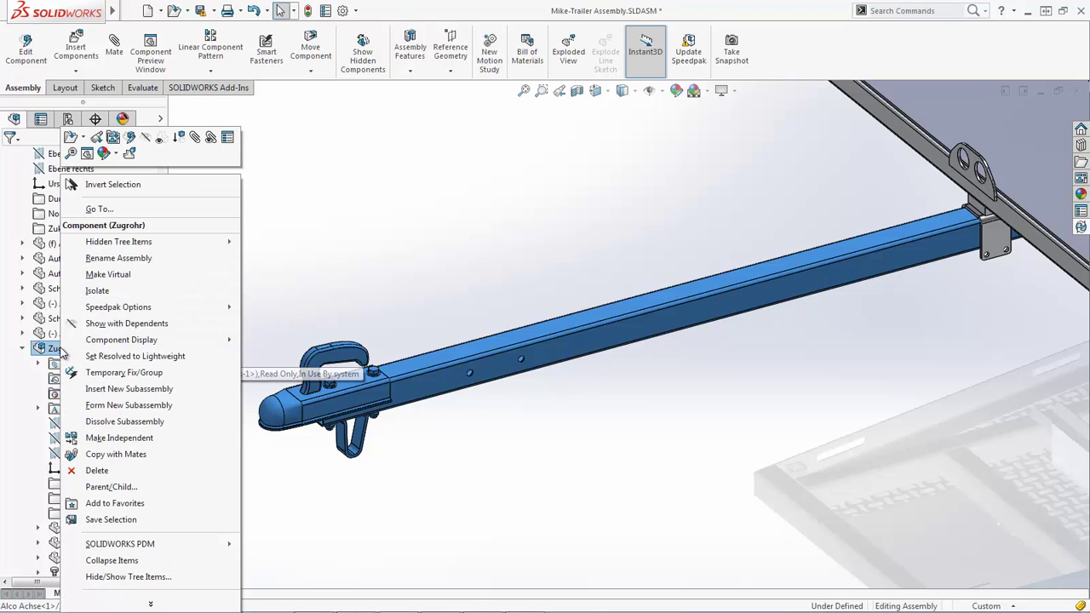
pyautogui.click(72, 142)
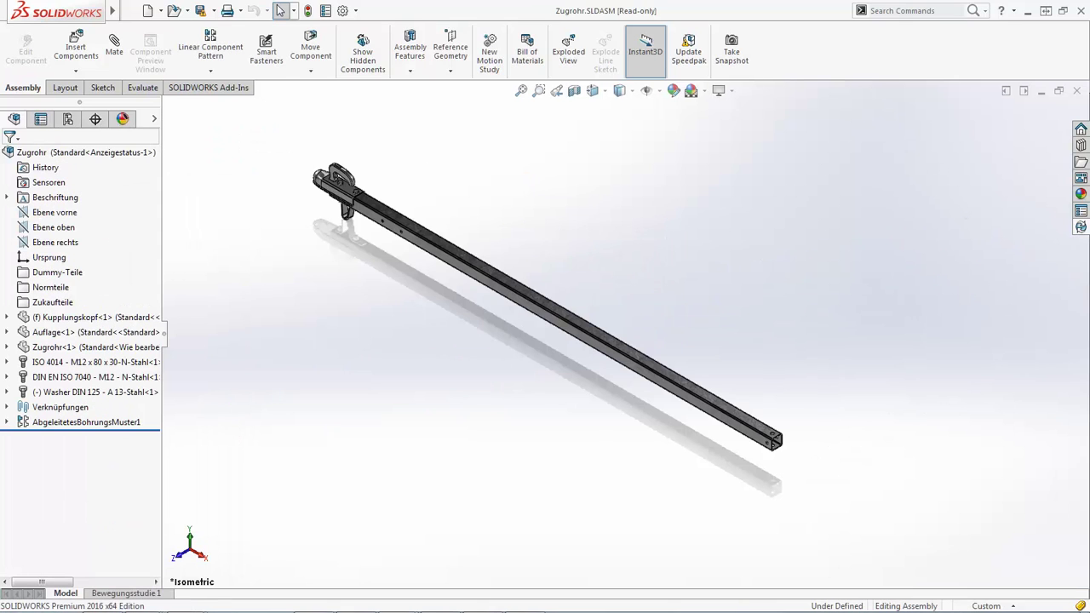
pyautogui.click(1080, 226)
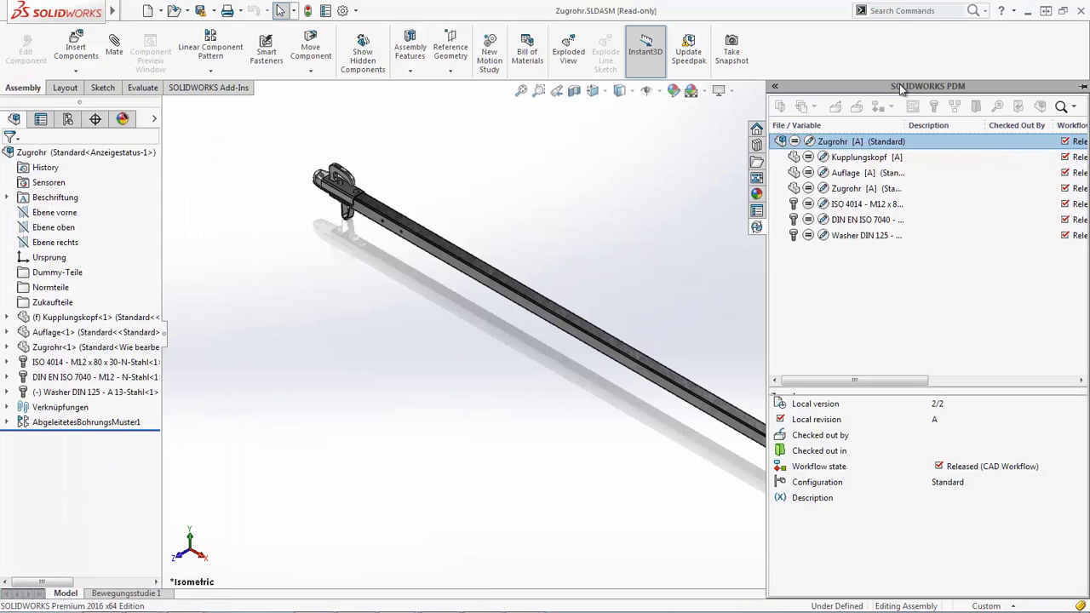
pyautogui.click(1083, 87)
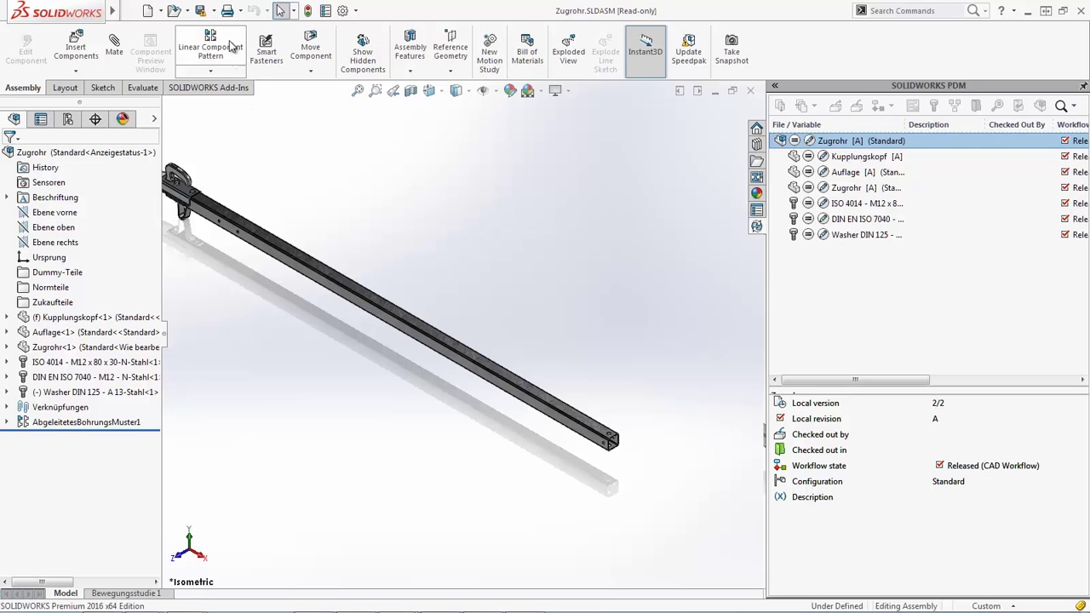
# Step: Save the Zugrohr assembly as a name-prefixed 'Front assembly.SLDASM' in Work\New Trailer ideas
pyautogui.click(210, 10)
pyautogui.click(215, 44)
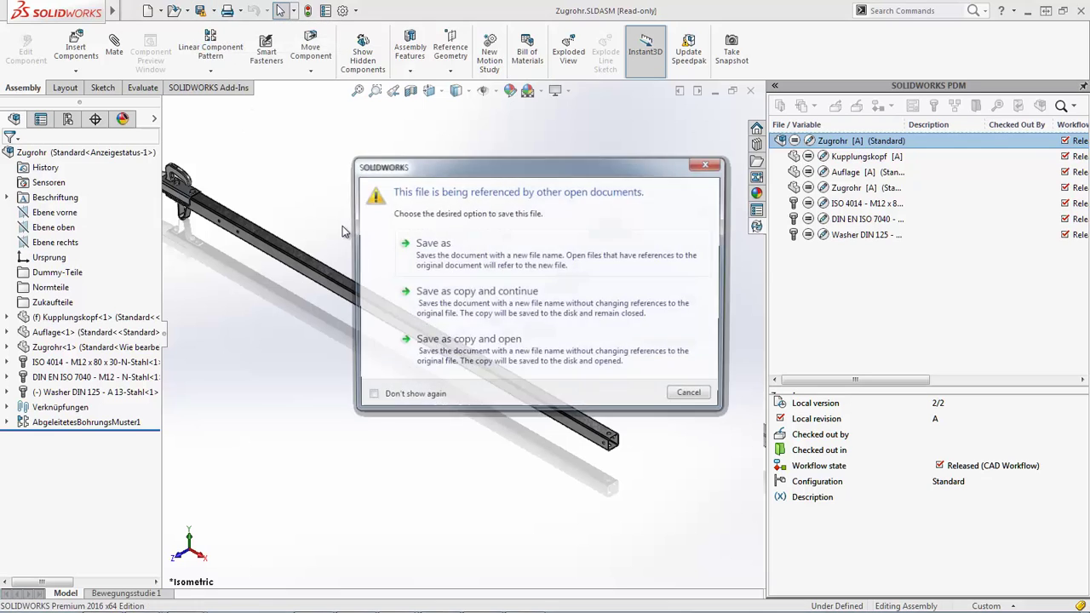
pyautogui.click(417, 245)
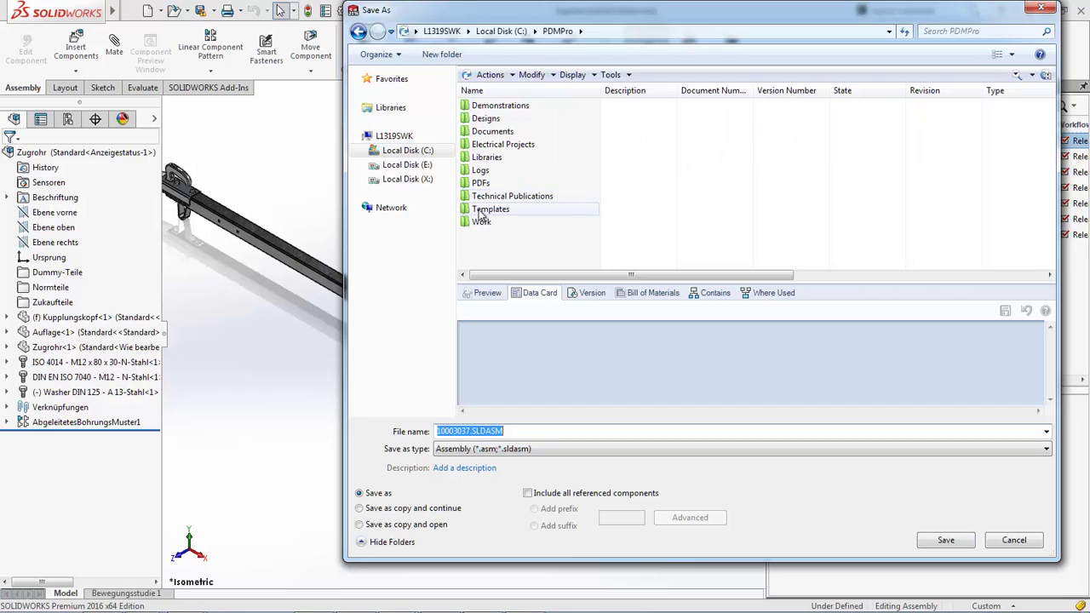
pyautogui.doubleClick(491, 210)
pyautogui.doubleClick(502, 131)
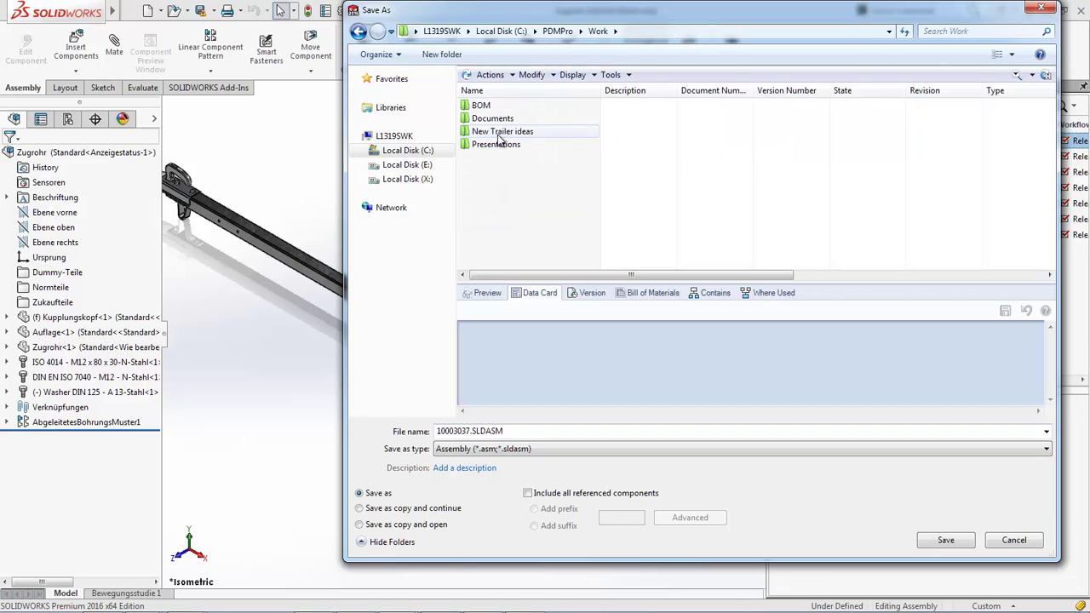
pyautogui.doubleClick(474, 432)
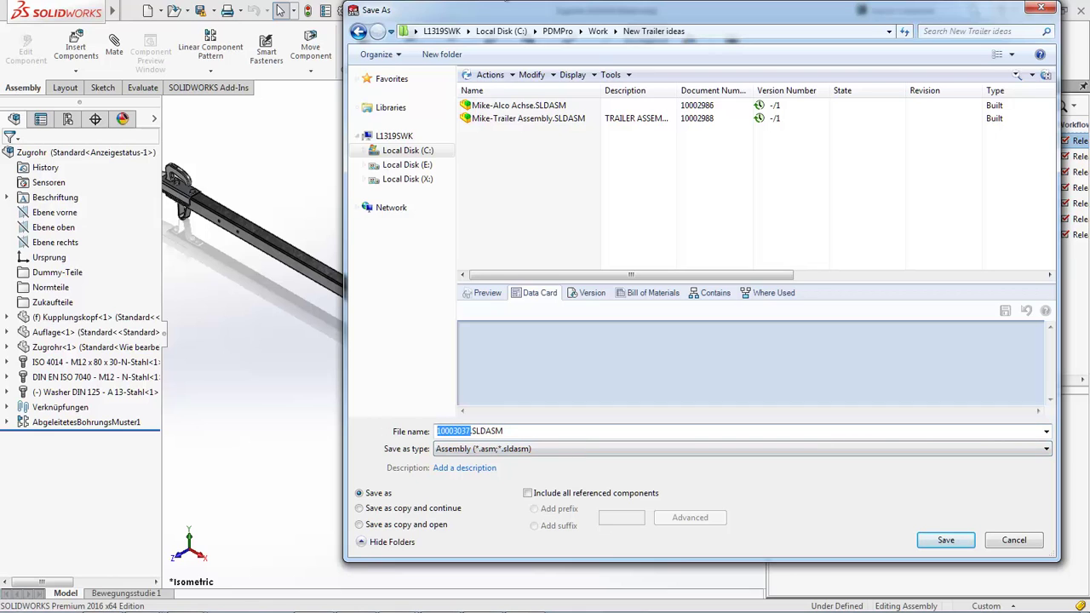
pyautogui.moveTo(517, 0); pyautogui.dragTo(513, 50)
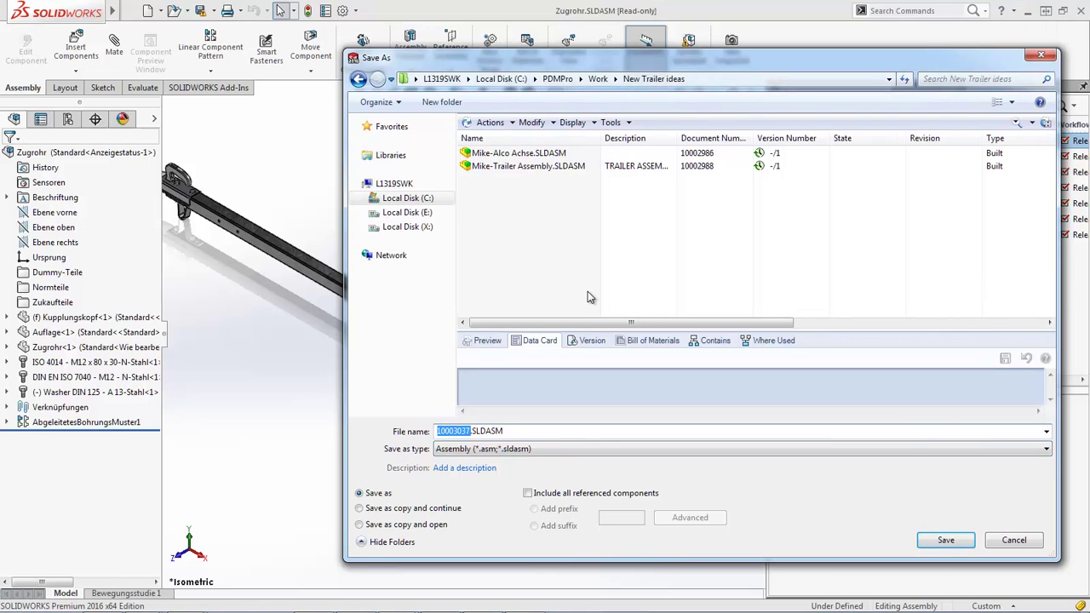
pyautogui.write('Mike-Front assembly')
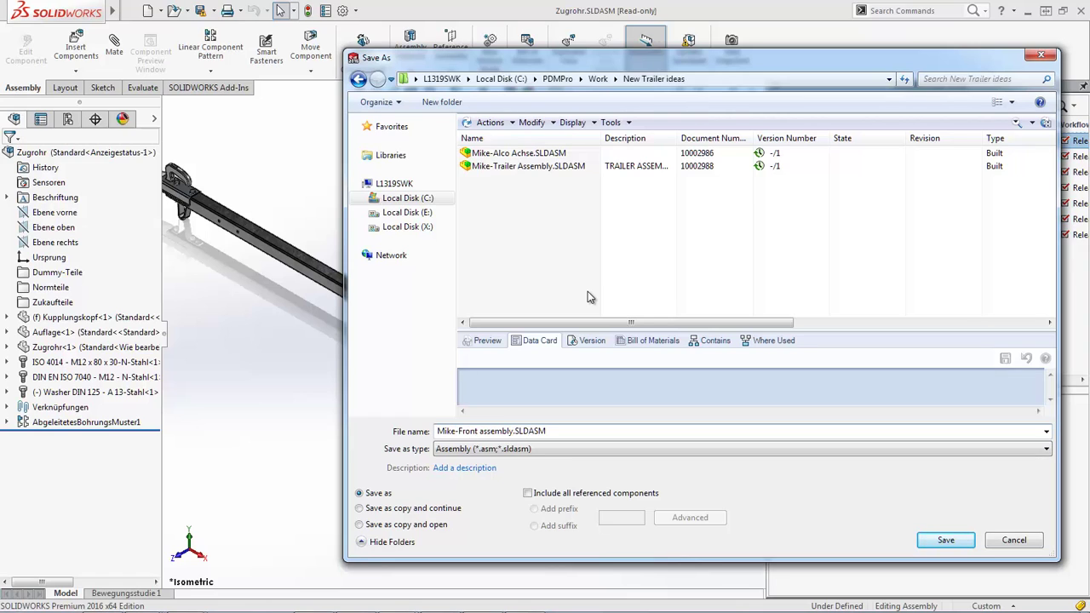
pyautogui.click(955, 542)
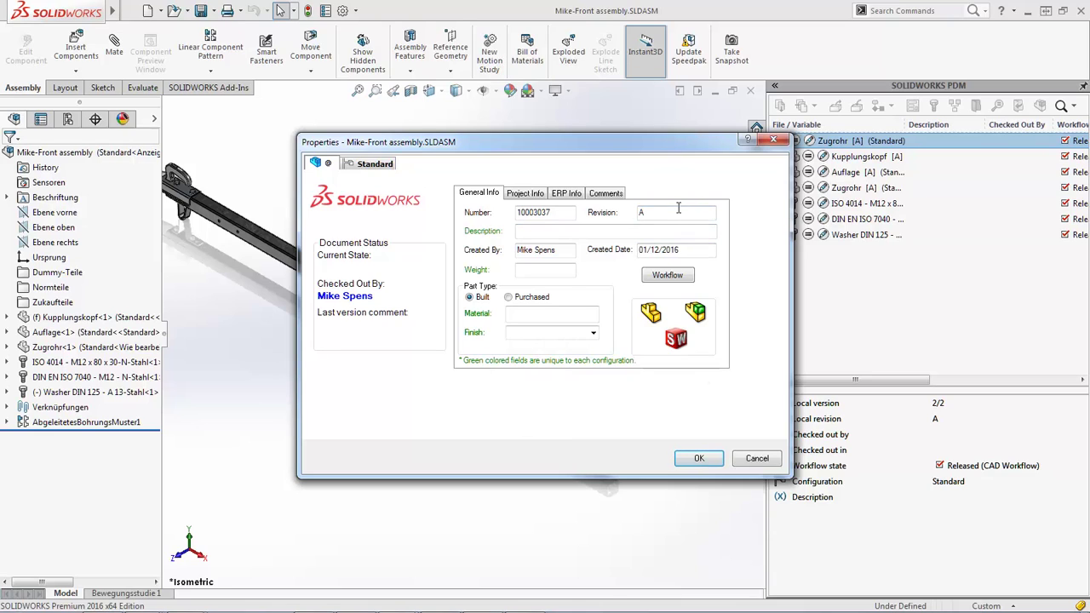
# Step: Accept the new assembly's data card and open the Zugrohr beam as its own part
pyautogui.click(698, 458)
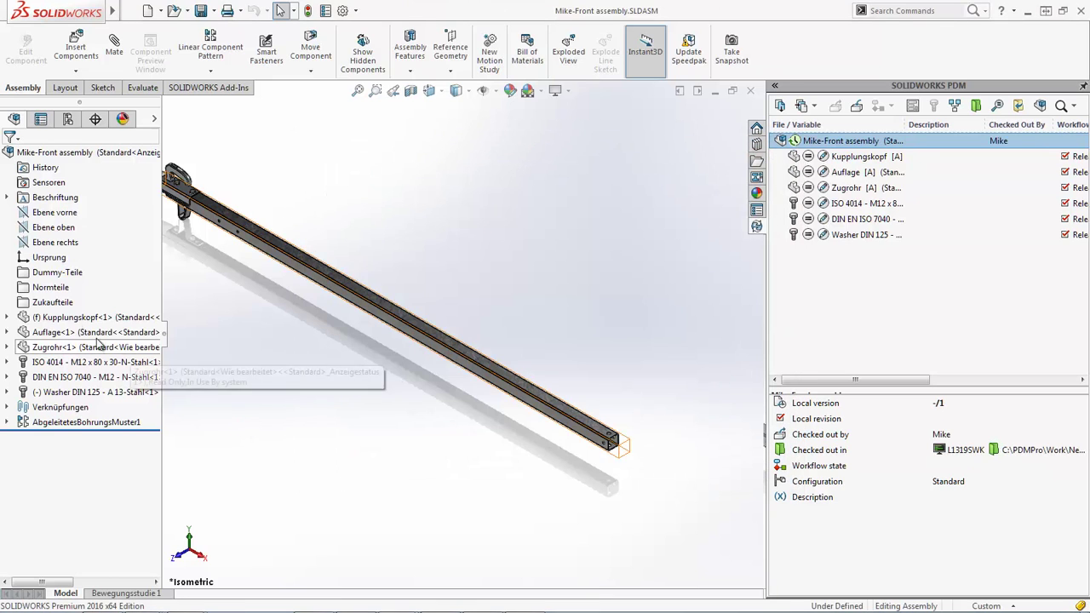
pyautogui.click(347, 294)
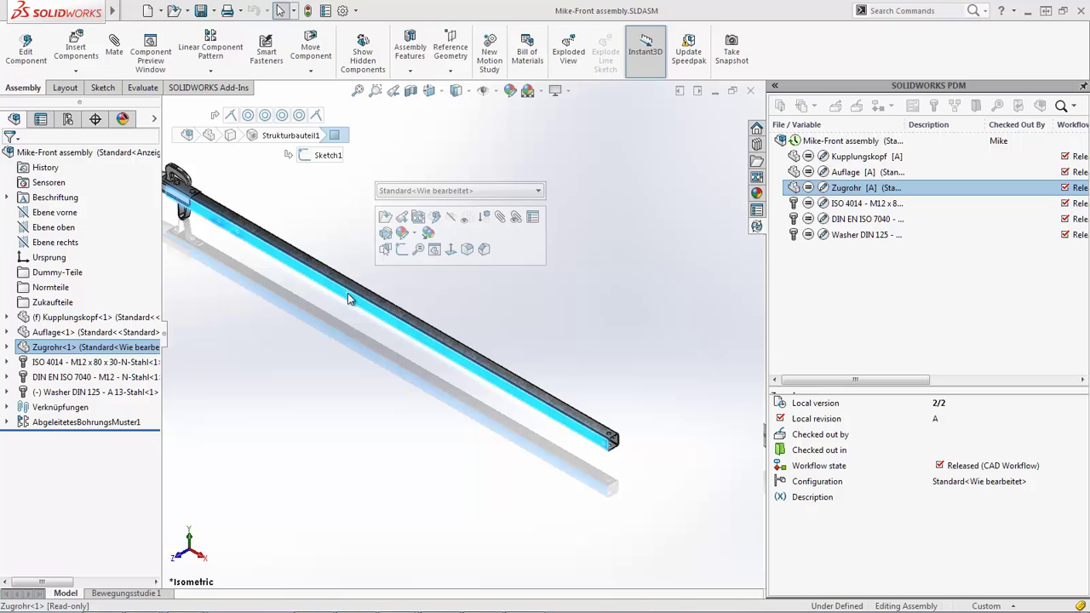
pyautogui.click(385, 217)
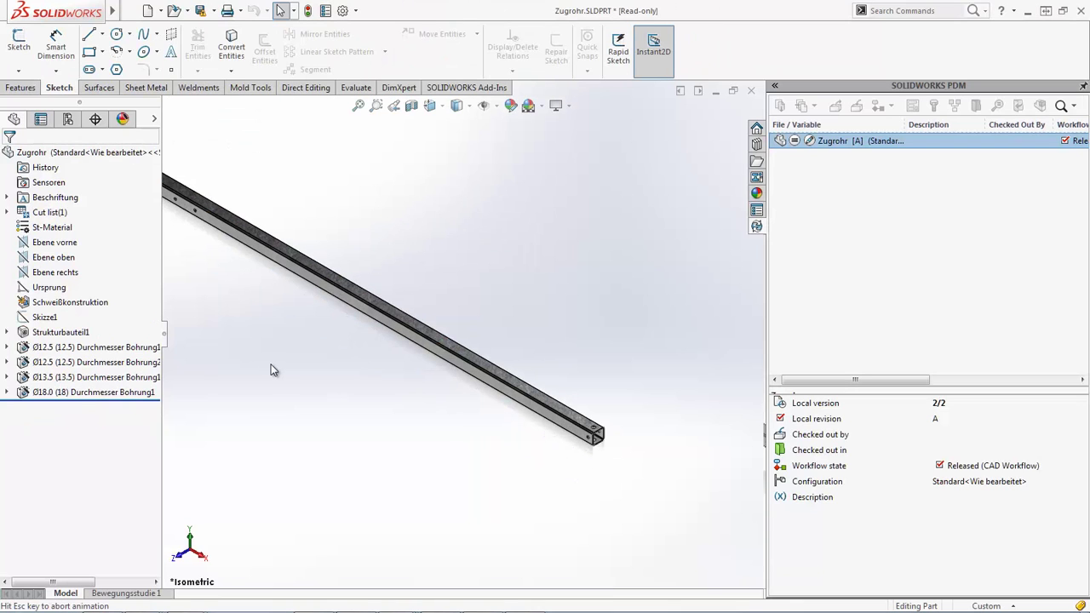
# Step: Save a copy of the beam part as 10003038.SLDPRT in Work\New Trailer ideas
pyautogui.click(215, 10)
pyautogui.click(232, 41)
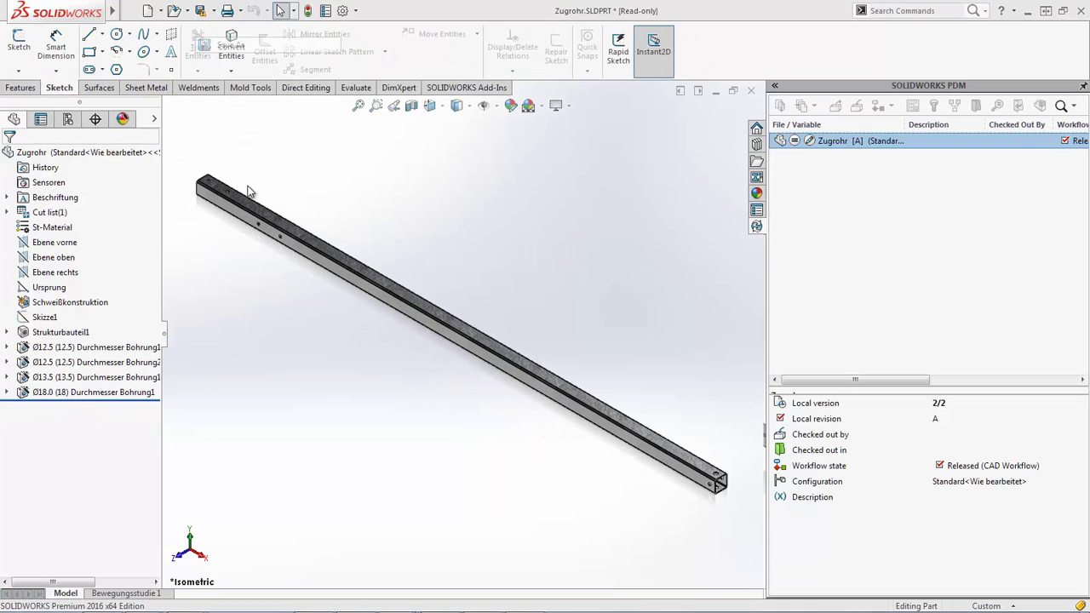
pyautogui.click(431, 256)
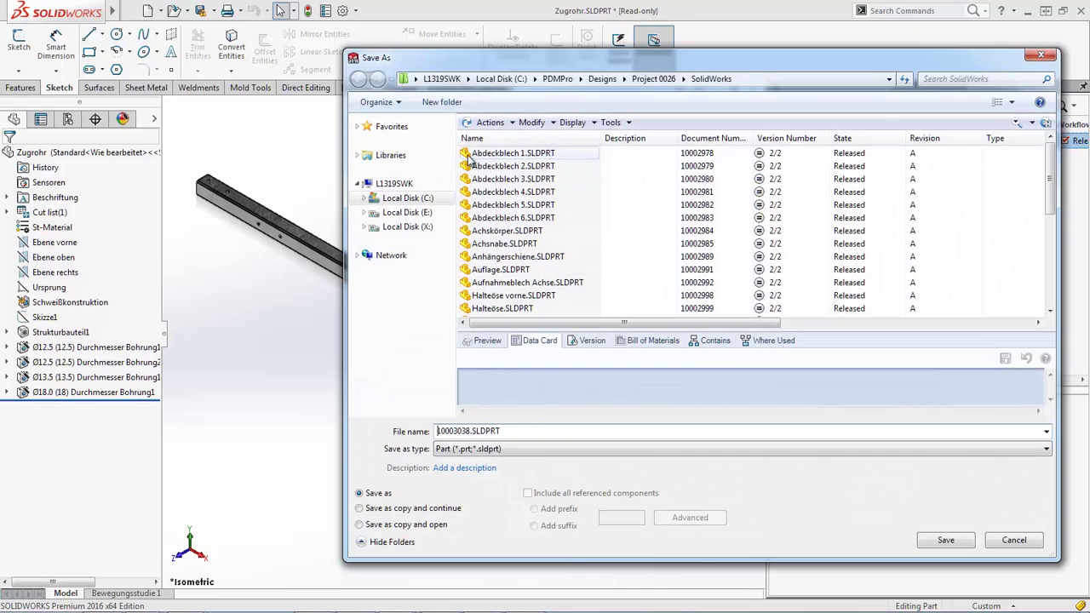
pyautogui.click(467, 121)
pyautogui.doubleClick(481, 267)
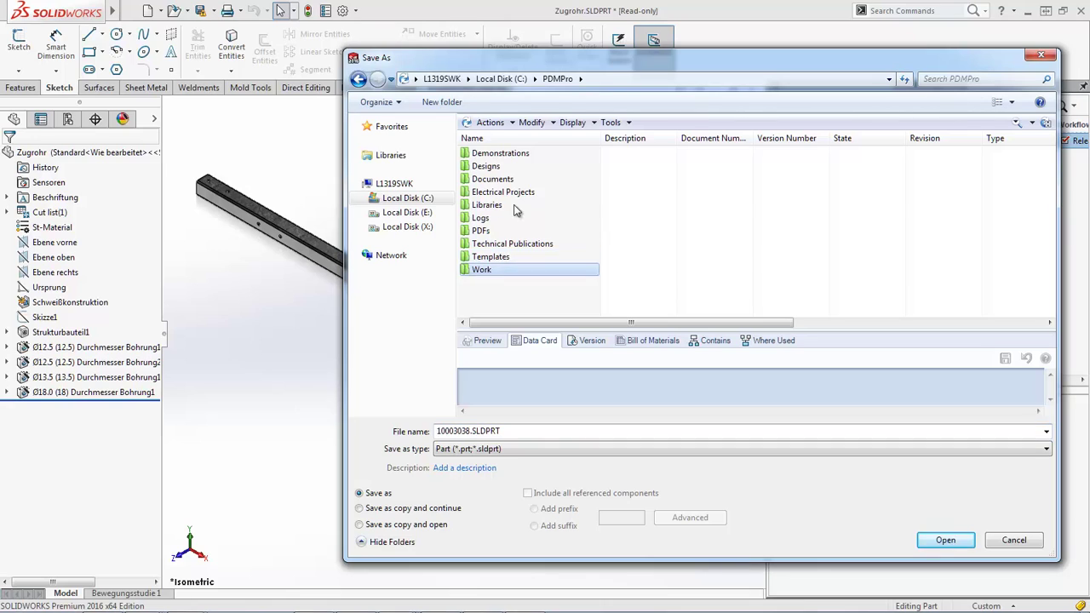
pyautogui.click(519, 180)
pyautogui.doubleClick(520, 181)
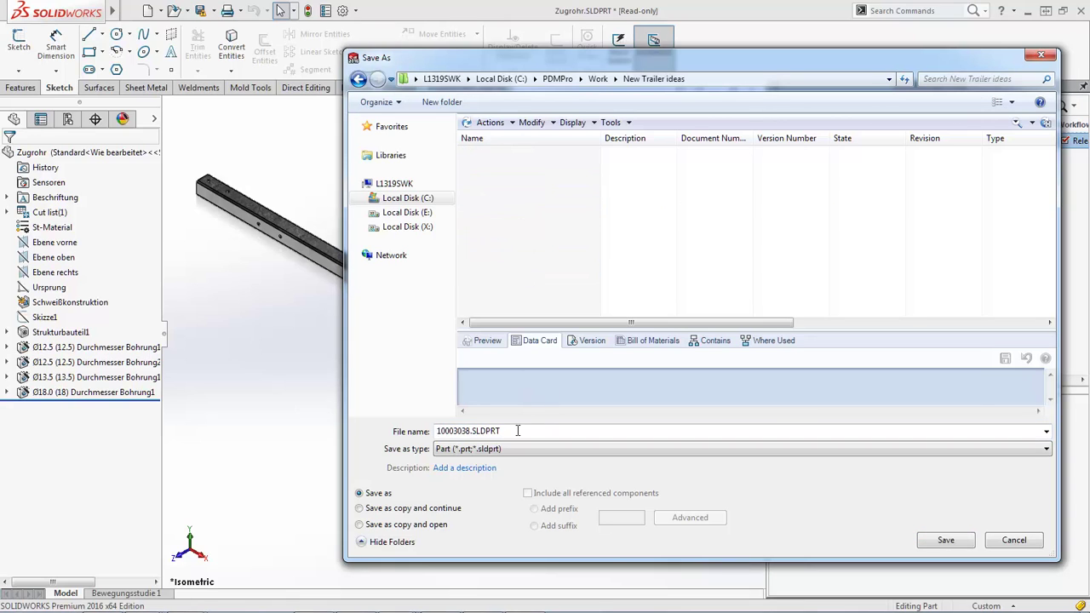
pyautogui.doubleClick(466, 432)
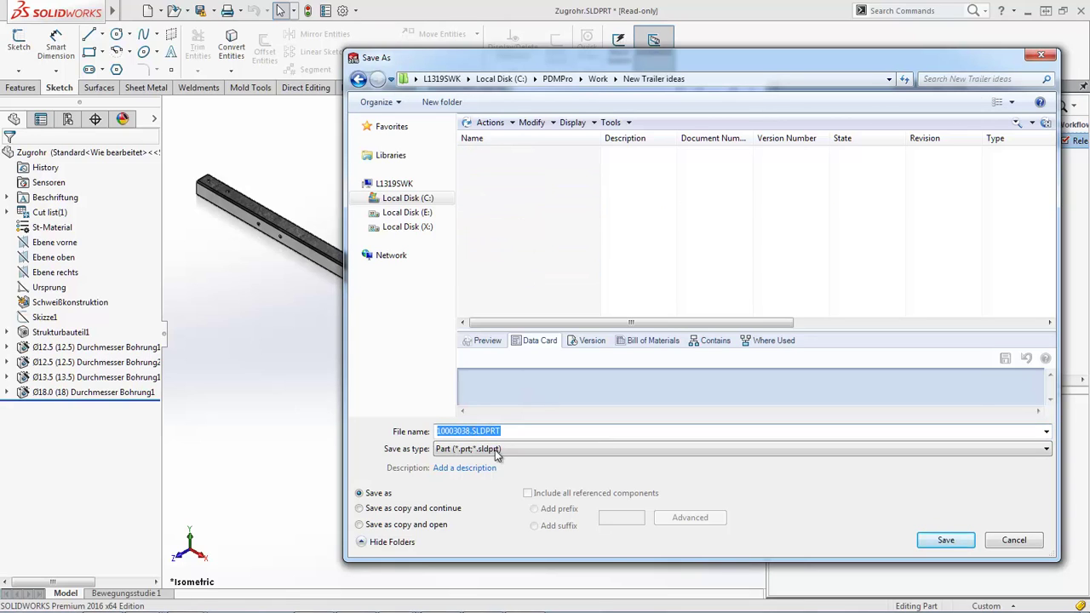
pyautogui.click(510, 466)
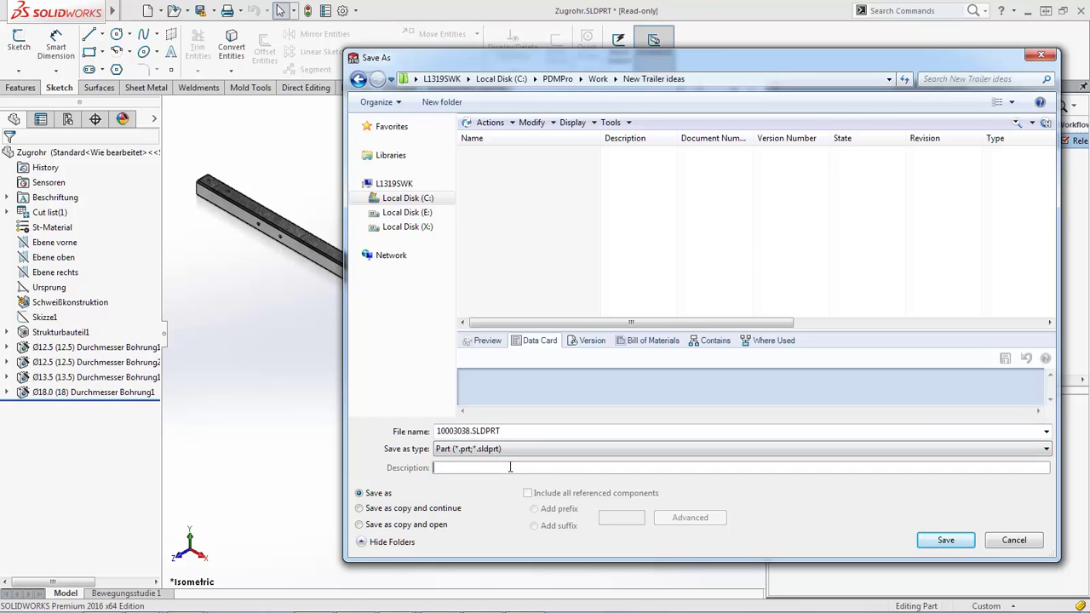
pyautogui.click(964, 542)
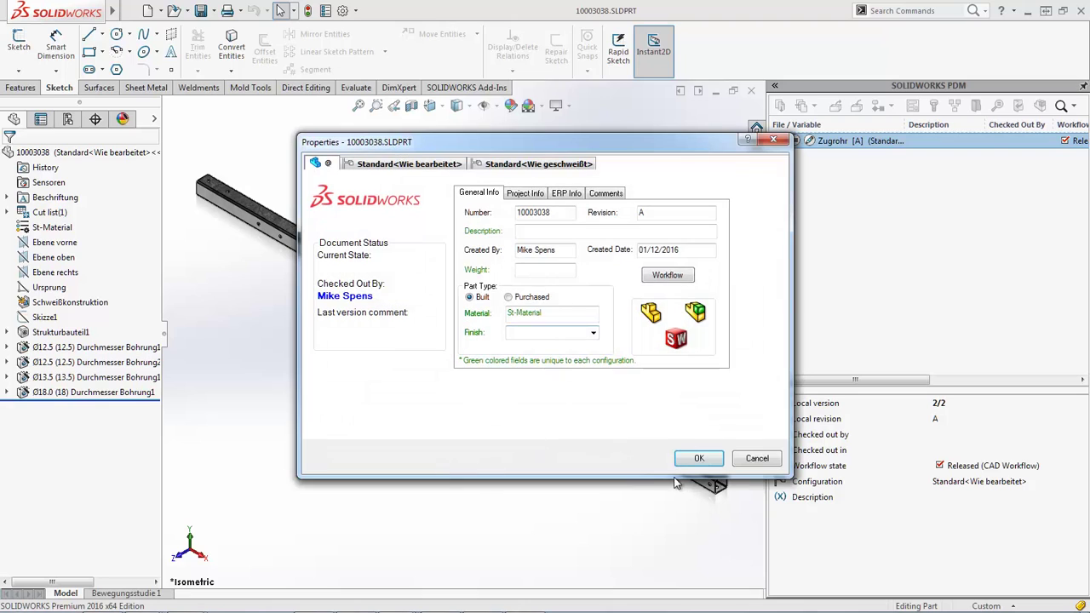
# Step: Accept the part's data card, change the beam length from 2500 to 1500, and save
pyautogui.click(699, 459)
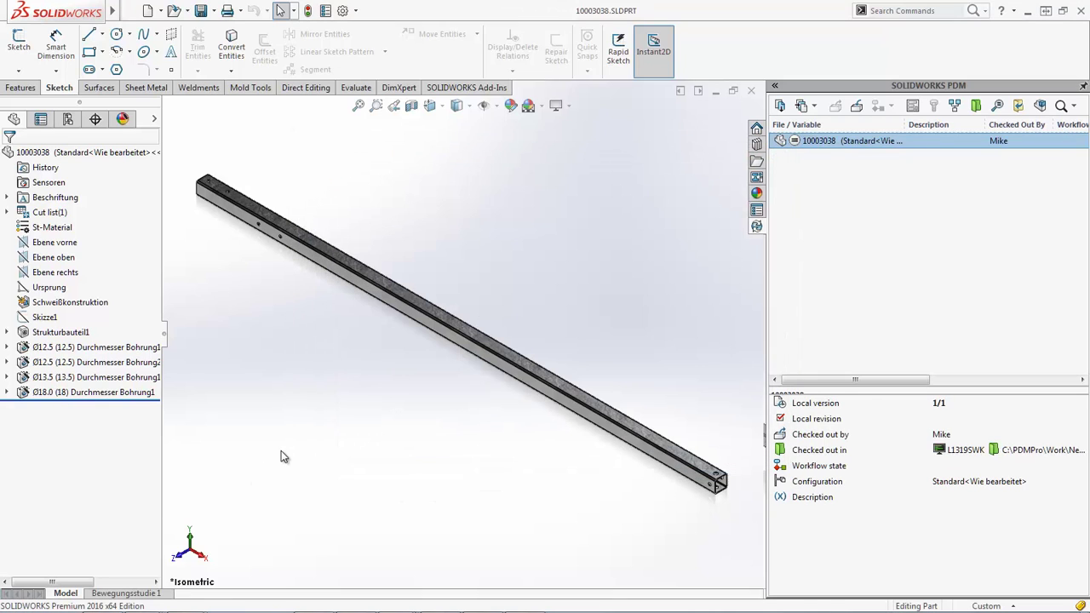
pyautogui.click(392, 307)
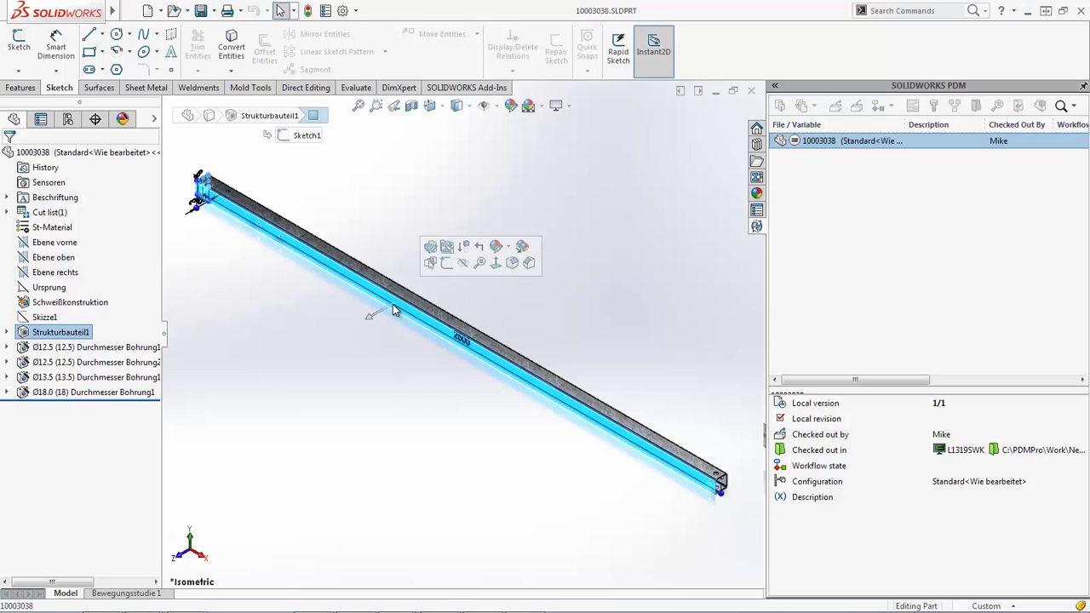
pyautogui.doubleClick(457, 340)
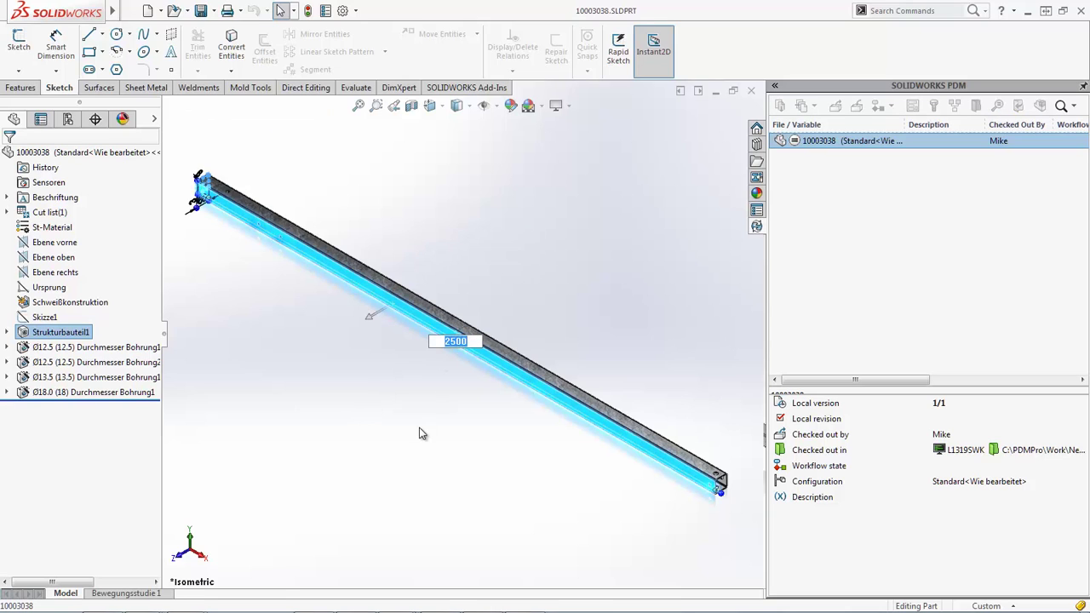
pyautogui.write('1500')
pyautogui.press('Return')
pyautogui.click(419, 433)
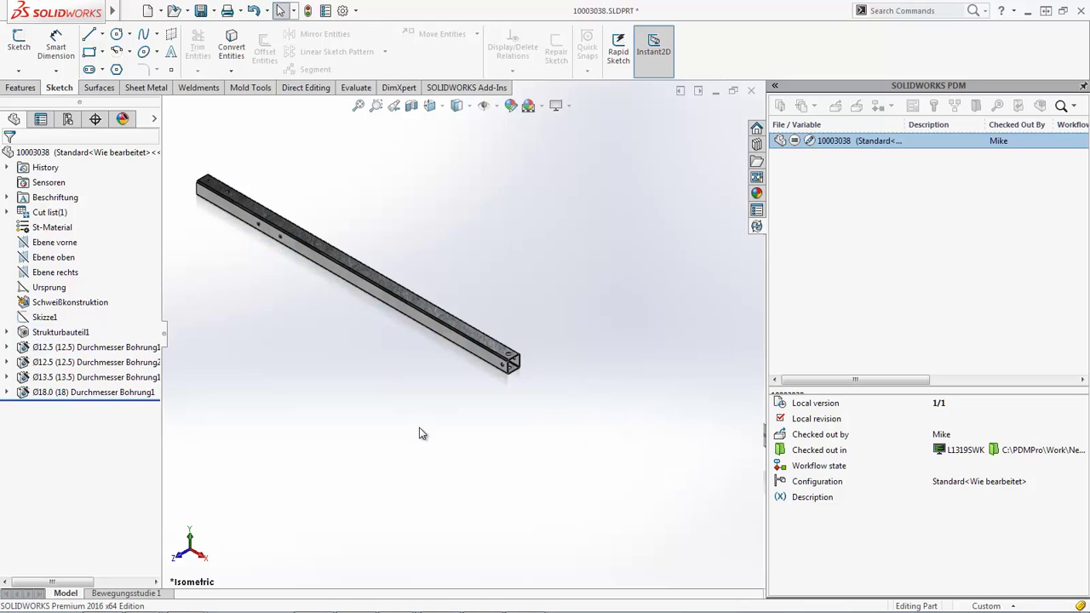
pyautogui.hotkey('ctrl', 's')
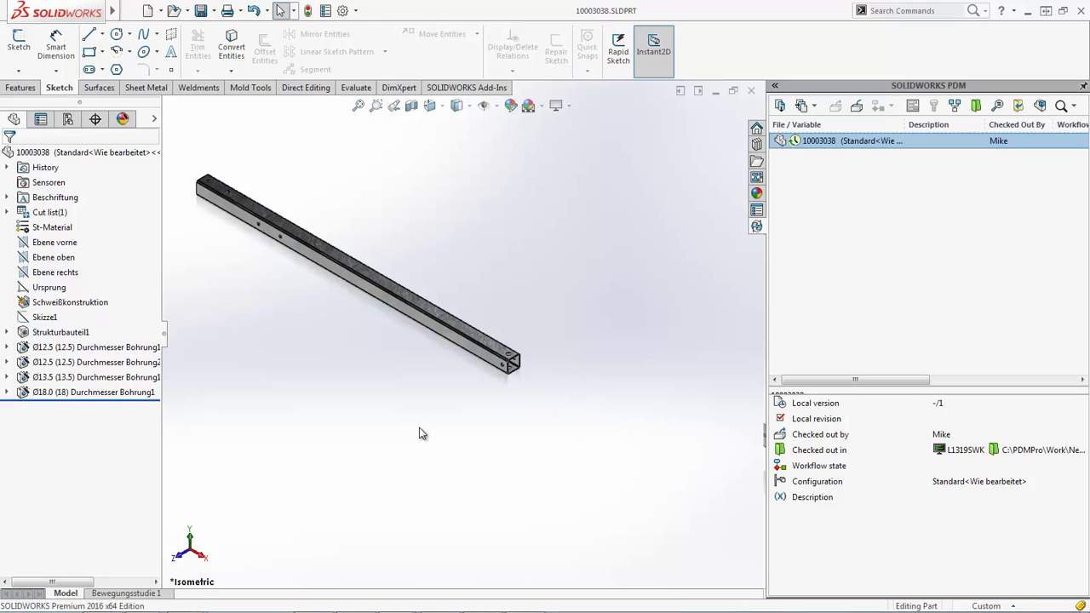
# Step: Switch to the Front assembly and fit it to the window
pyautogui.hotkey('ctrl', 'Tab')
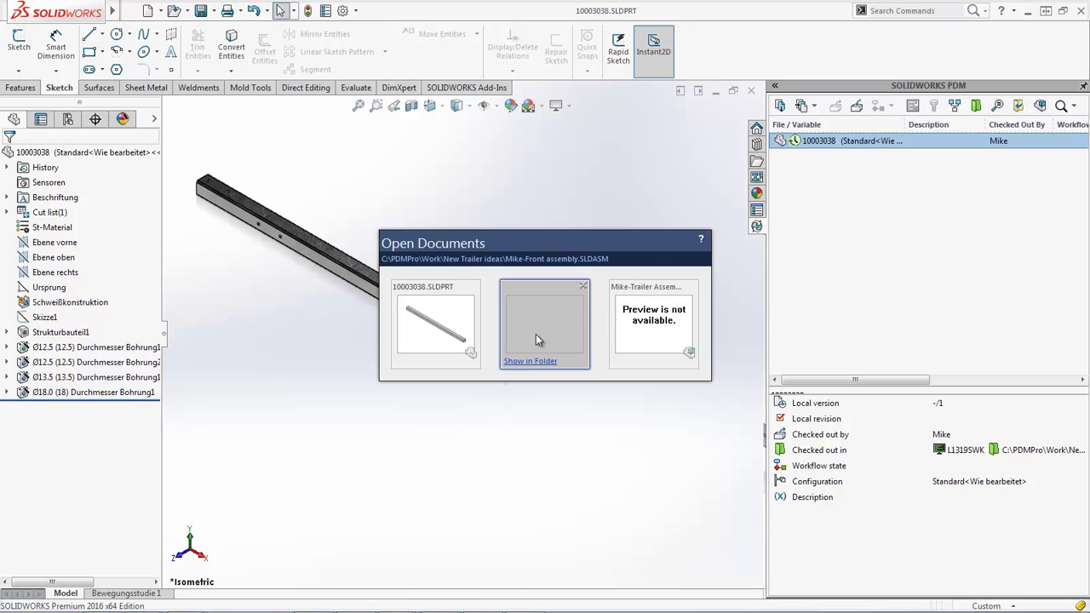
pyautogui.click(538, 327)
pyautogui.press('f')
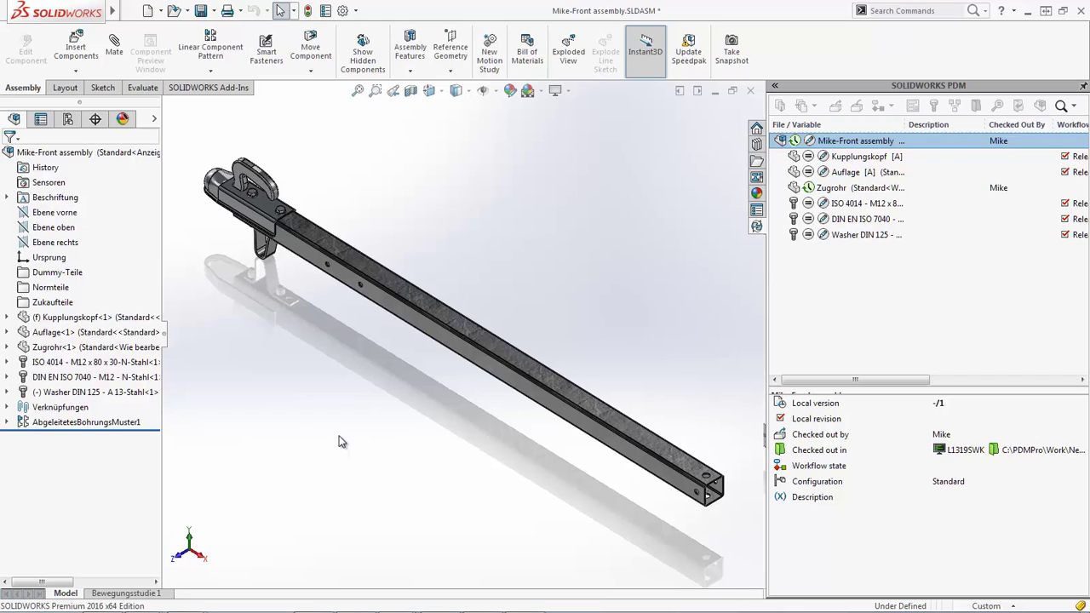
# Step: Switch to the trailer assembly, review it in isometric view, and save it
pyautogui.hotkey('ctrl', 'Tab')
pyautogui.click(681, 317)
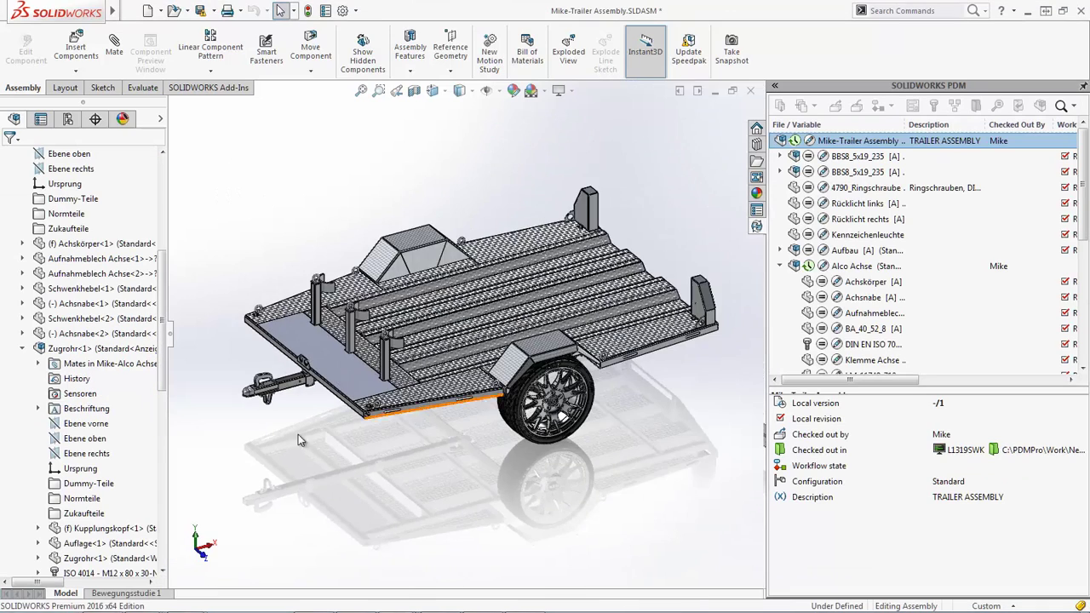
pyautogui.moveTo(294, 426); pyautogui.dragTo(315, 286, button='middle')
pyautogui.hotkey('ctrl', '7')
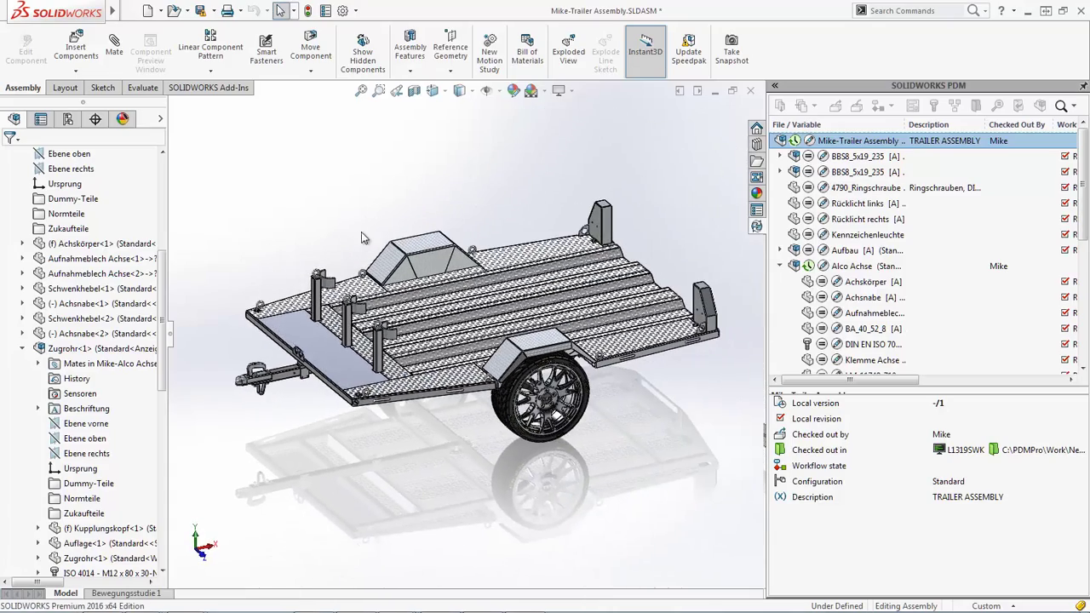
pyautogui.click(201, 10)
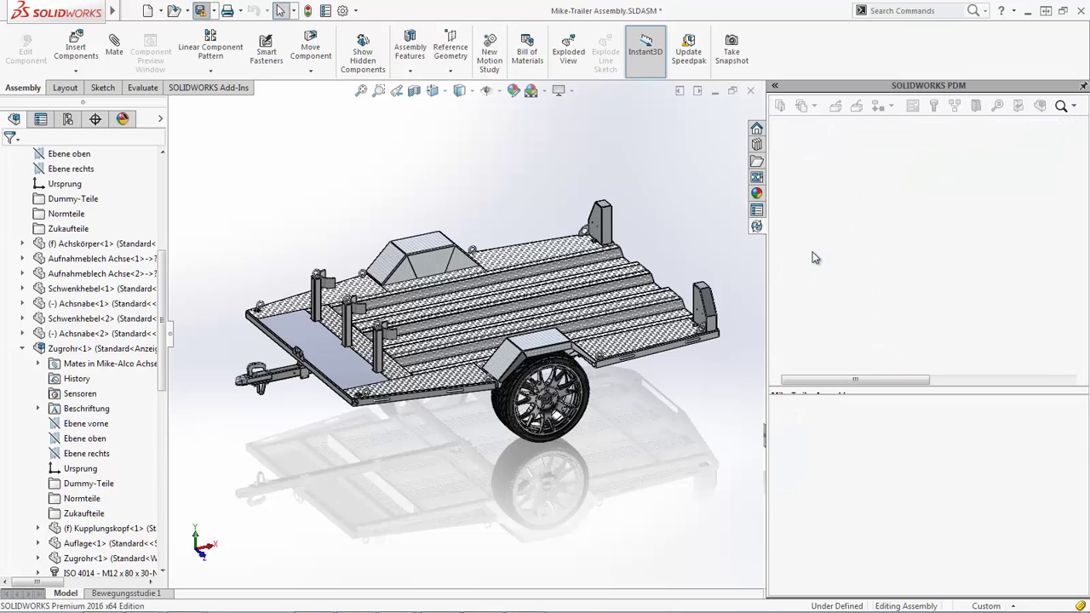
pyautogui.click(785, 267)
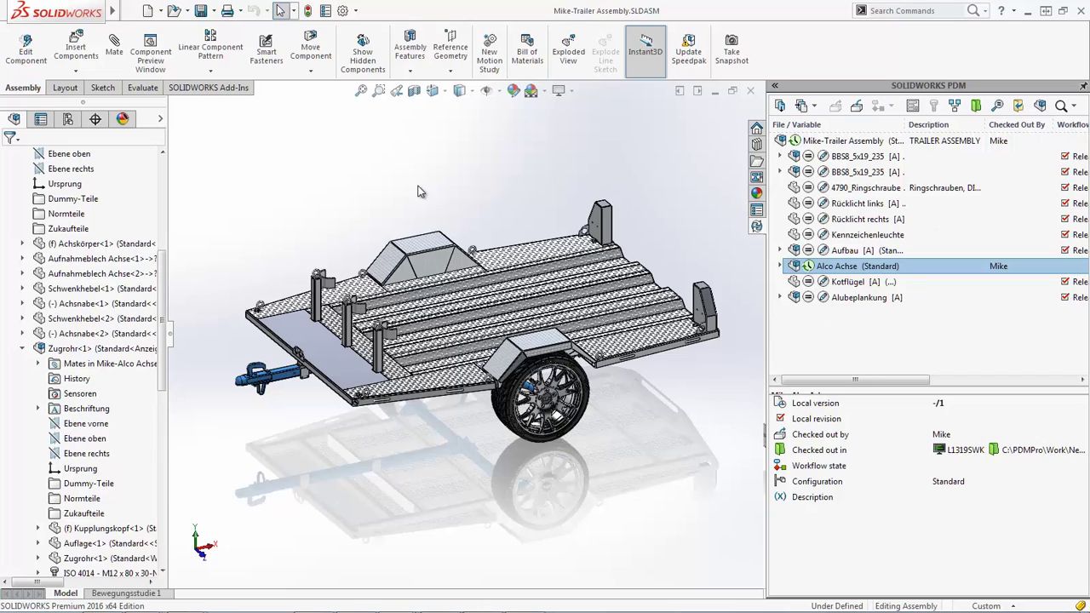
pyautogui.press('Escape')
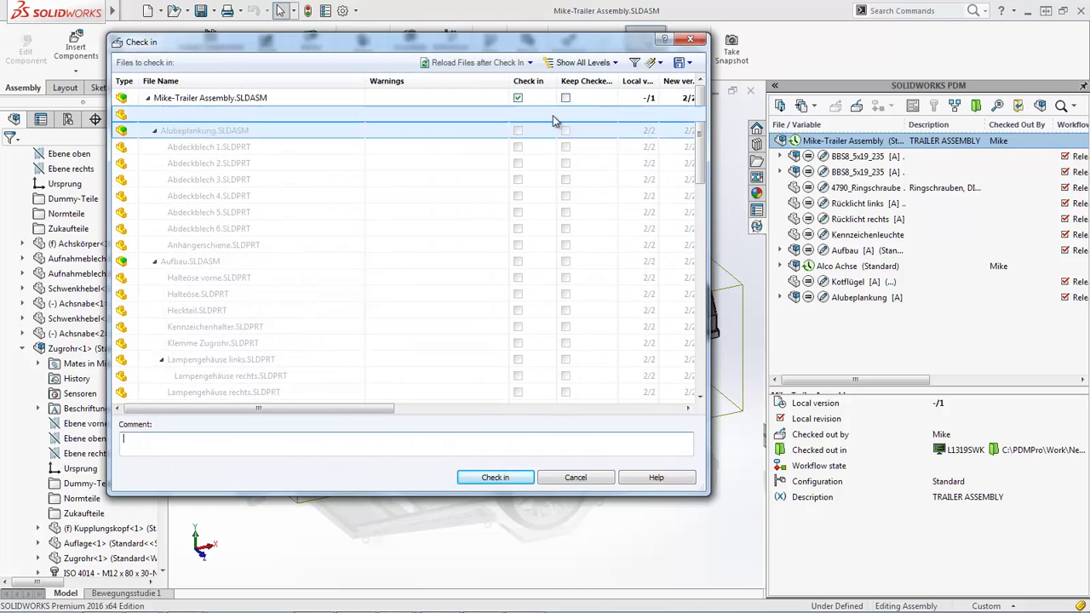
# Step: Check in the trailer assembly and its new front-end files with the comment 'new designs'
pyautogui.moveTo(700, 122); pyautogui.dragTo(701, 292)
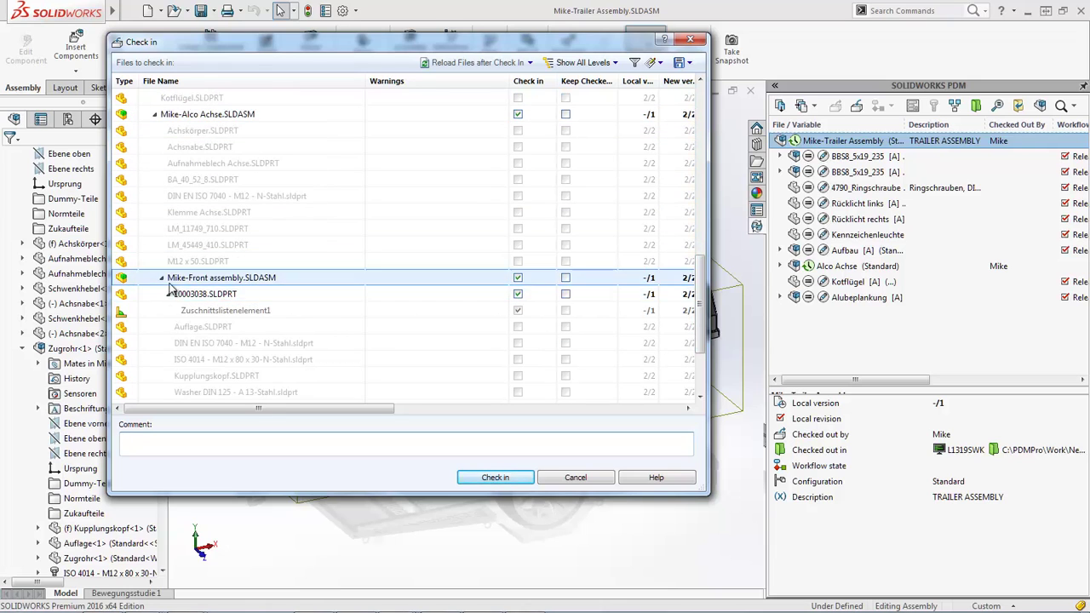
pyautogui.moveTo(128, 282)
pyautogui.click(532, 439)
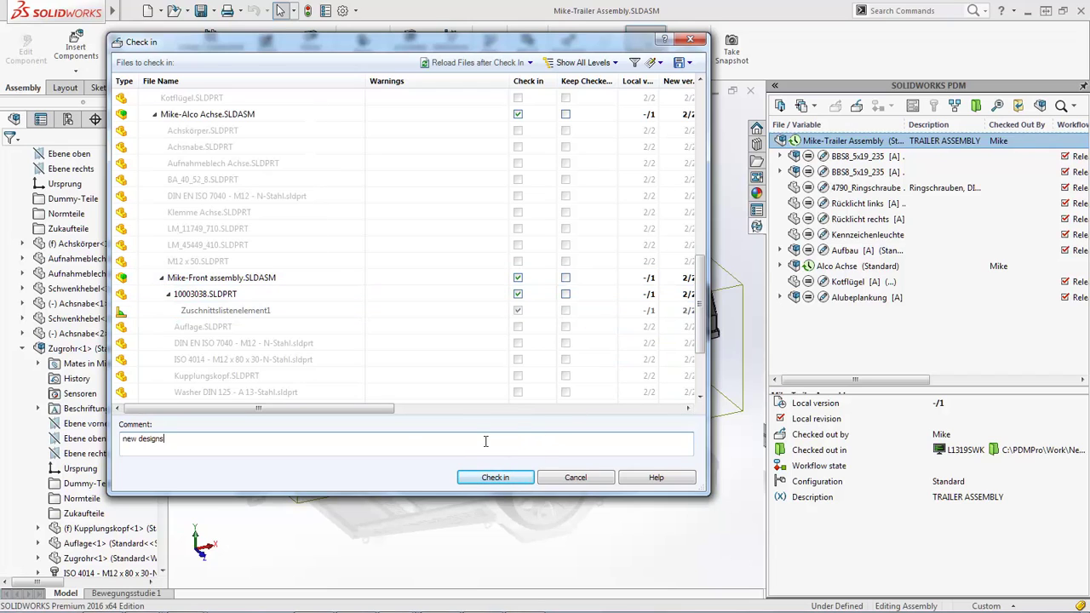
pyautogui.click(509, 481)
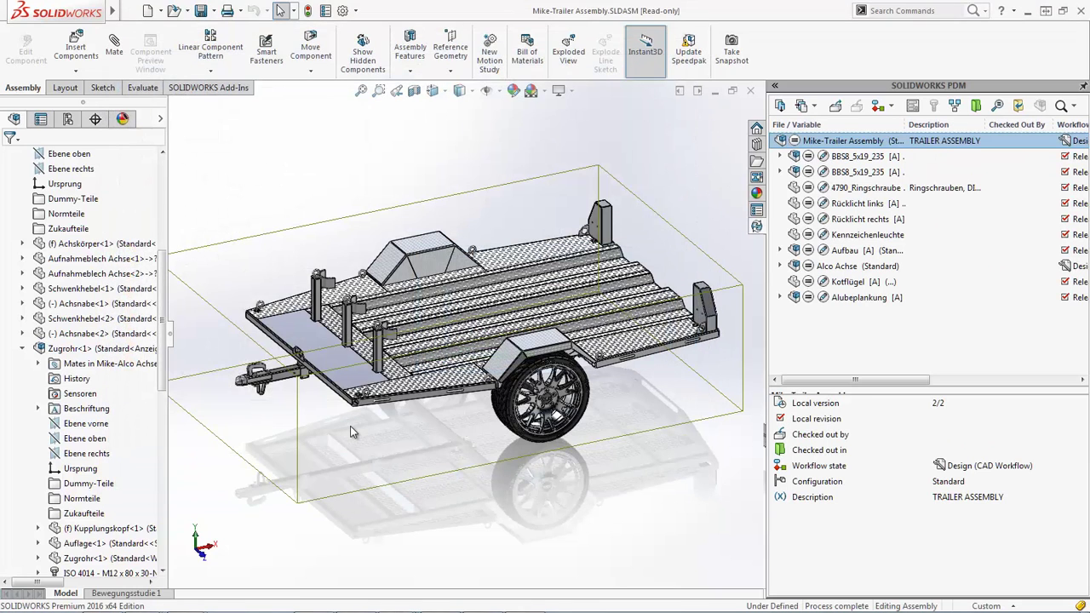
# Step: Check the trailer assembly back out of the vault
pyautogui.click(312, 457)
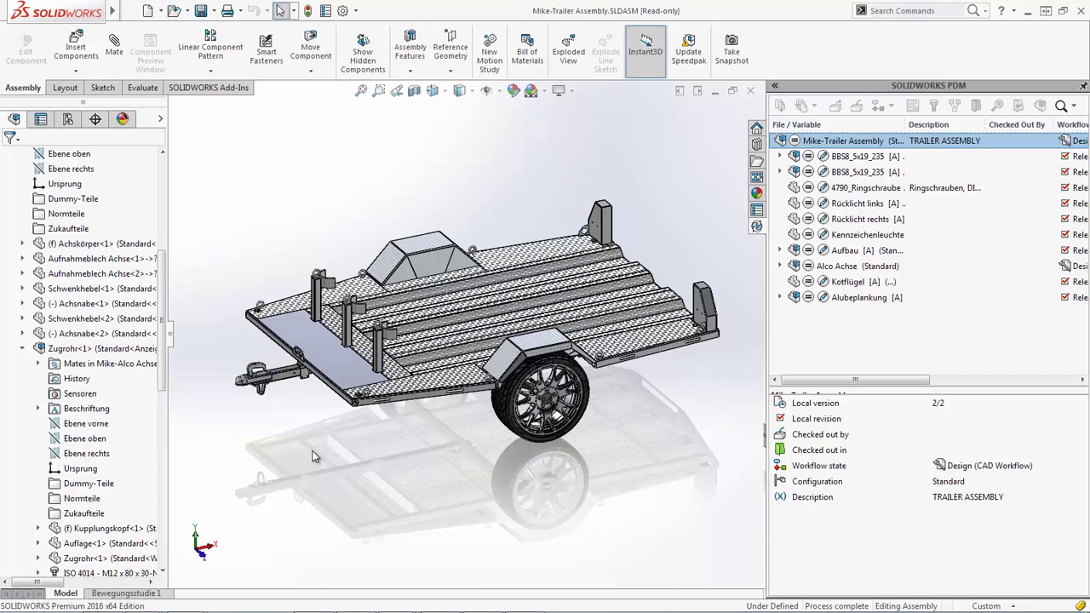
pyautogui.rightClick(843, 142)
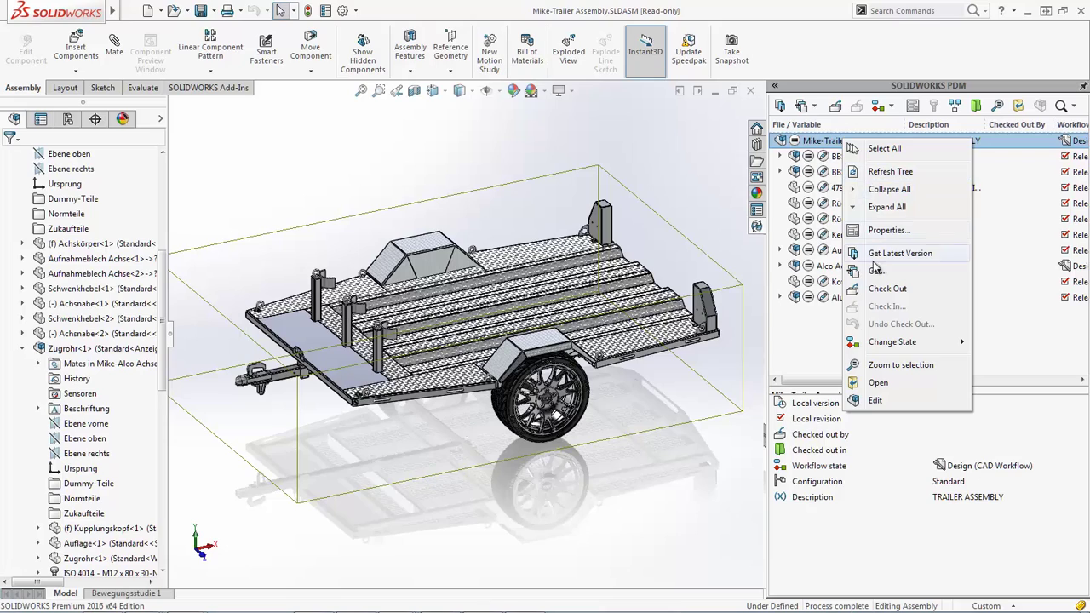
pyautogui.click(877, 288)
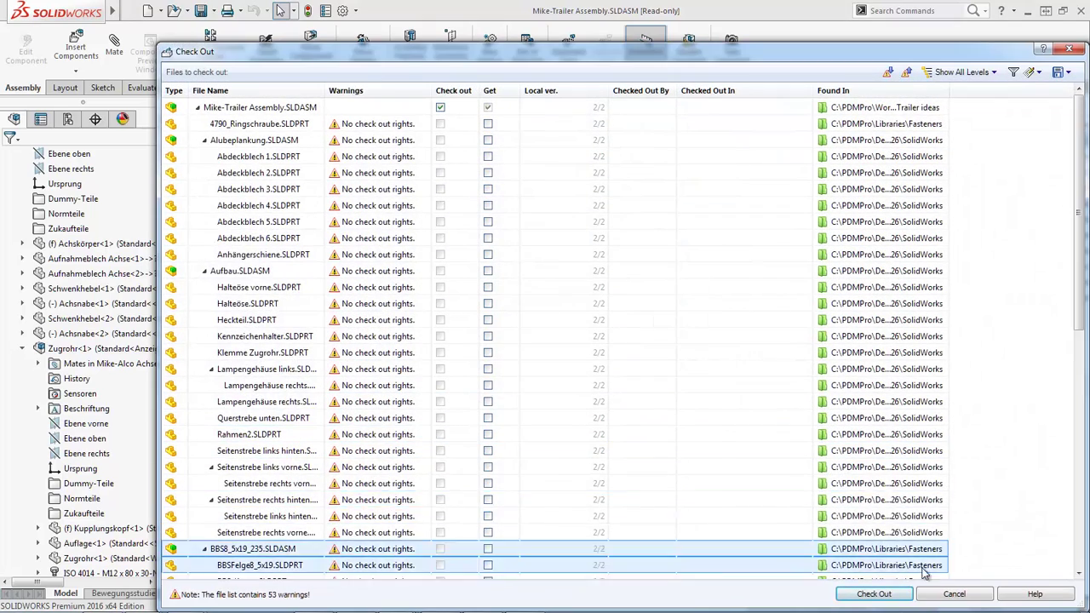
pyautogui.click(873, 594)
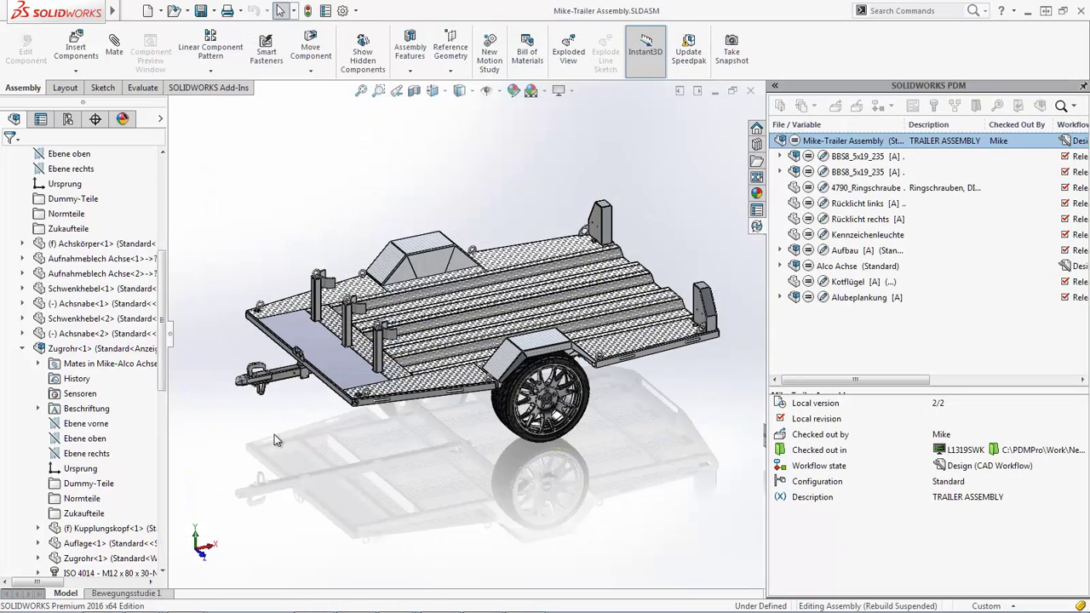
# Step: Show the full context menu for the Alco Achse<1> component in the FeatureManager tree
pyautogui.click(102, 349)
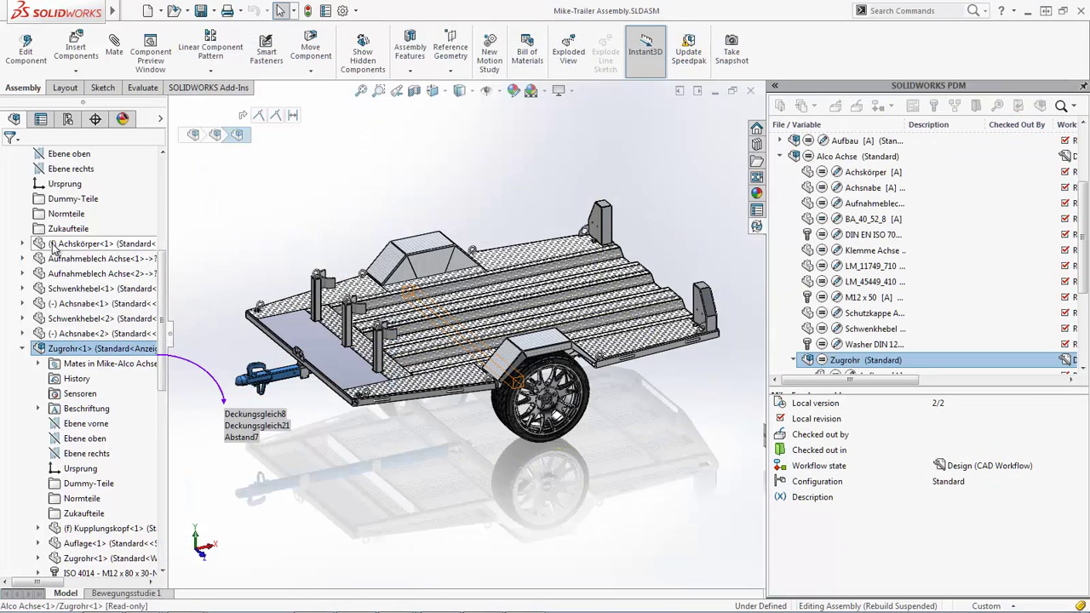
pyautogui.scroll(2, 58, 244)
pyautogui.scroll(1, 58, 244)
pyautogui.click(50, 199)
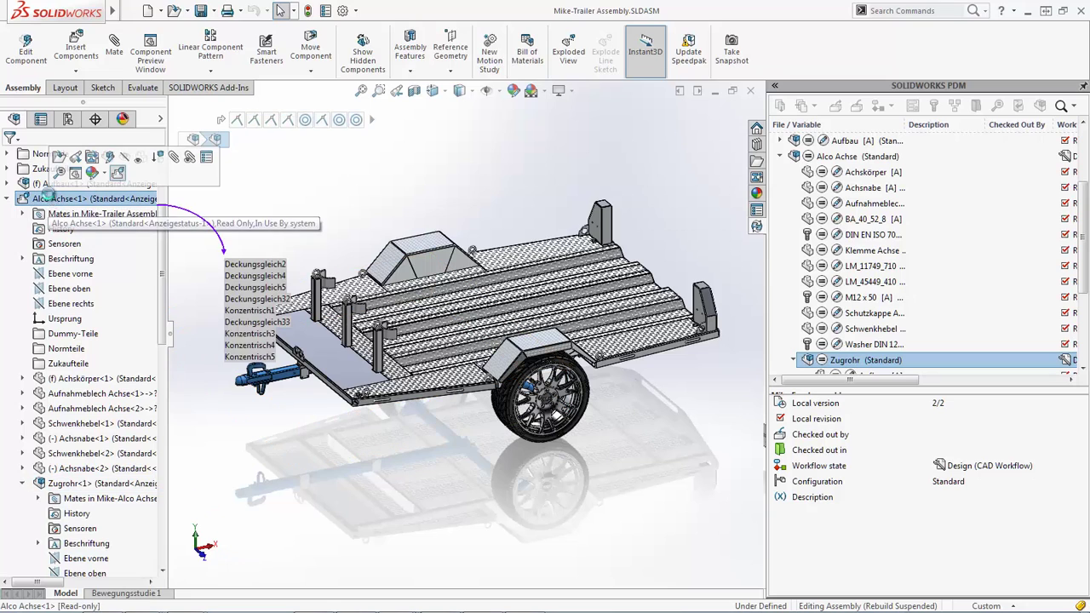
pyautogui.rightClick(76, 206)
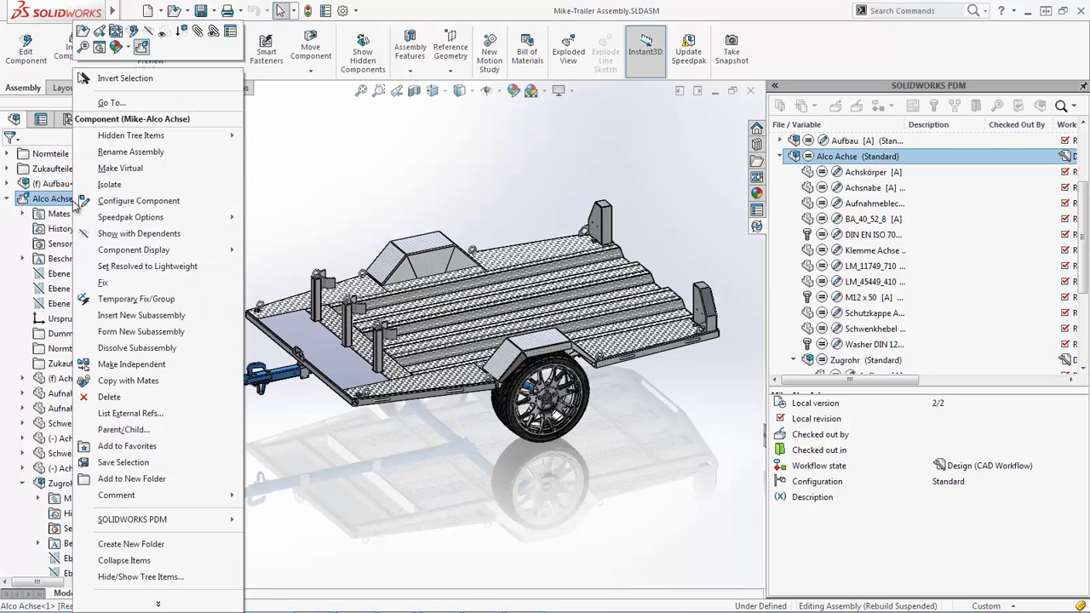
pyautogui.click(157, 603)
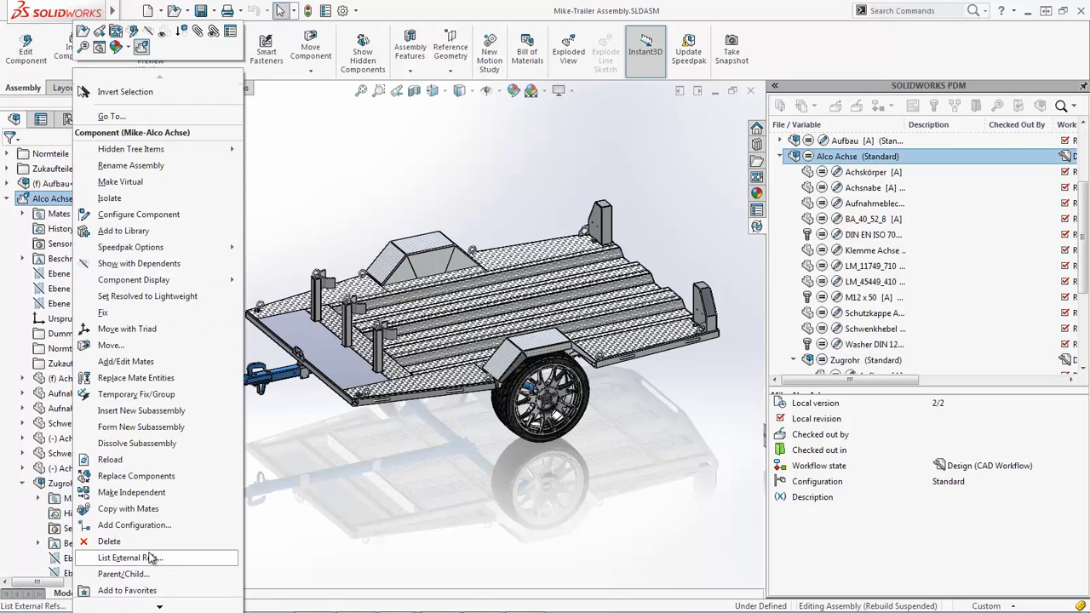
# Step: Replace the axle component with the released Alco Achse.SLDASM found by vault search for 'alco achse'
pyautogui.click(136, 476)
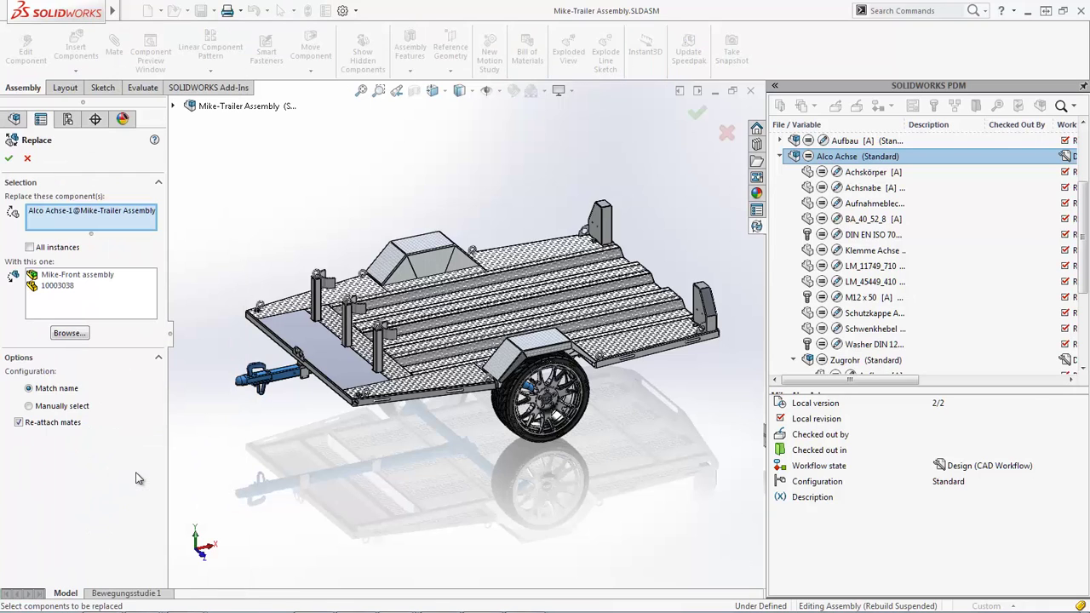
pyautogui.click(68, 333)
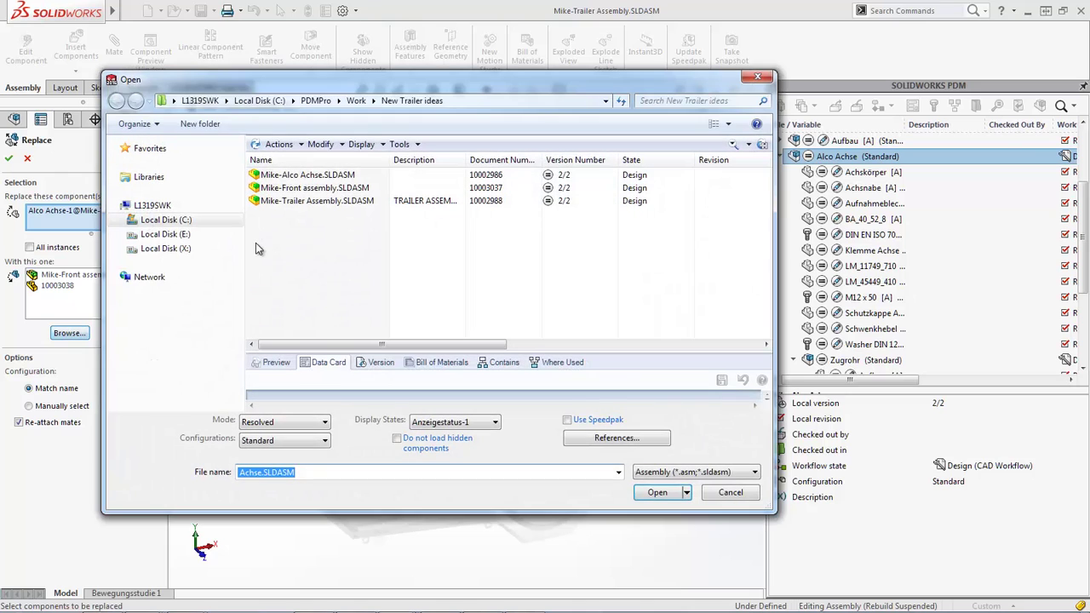
pyautogui.click(255, 144)
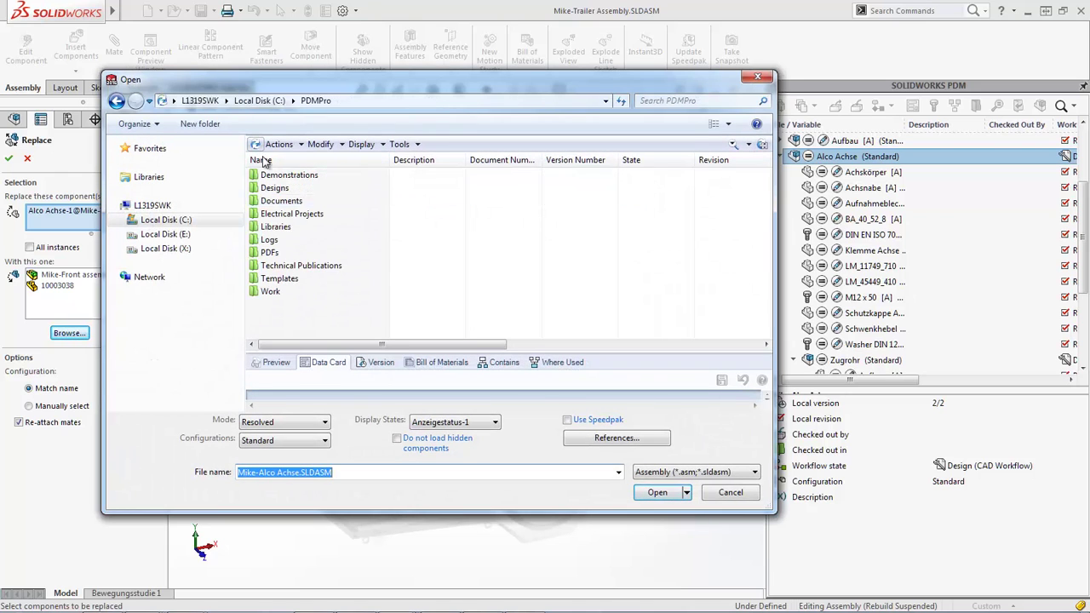
pyautogui.moveTo(316, 79); pyautogui.dragTo(449, 93)
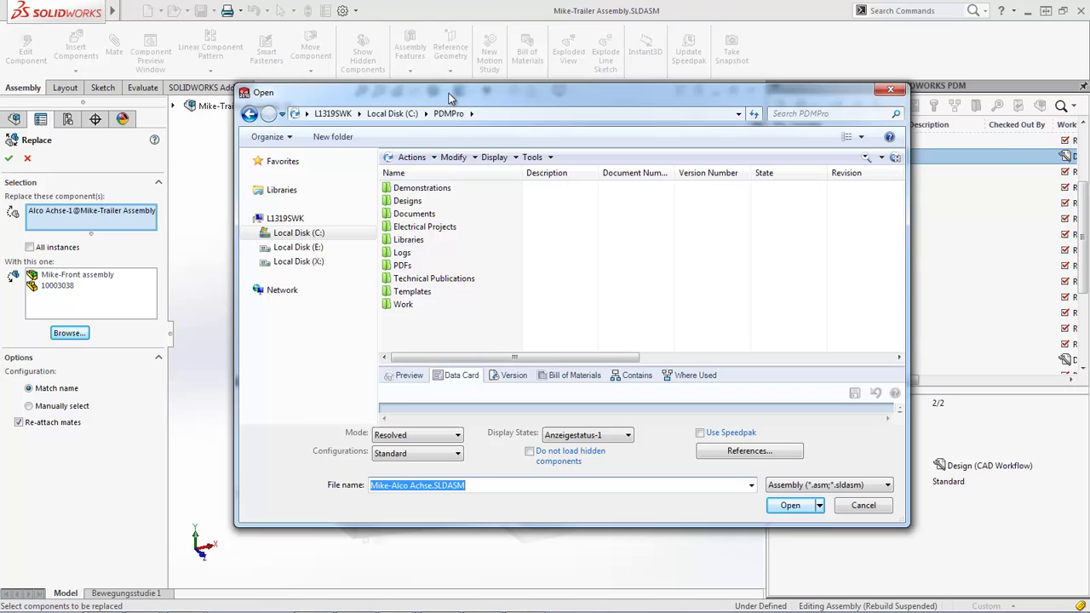
pyautogui.click(866, 157)
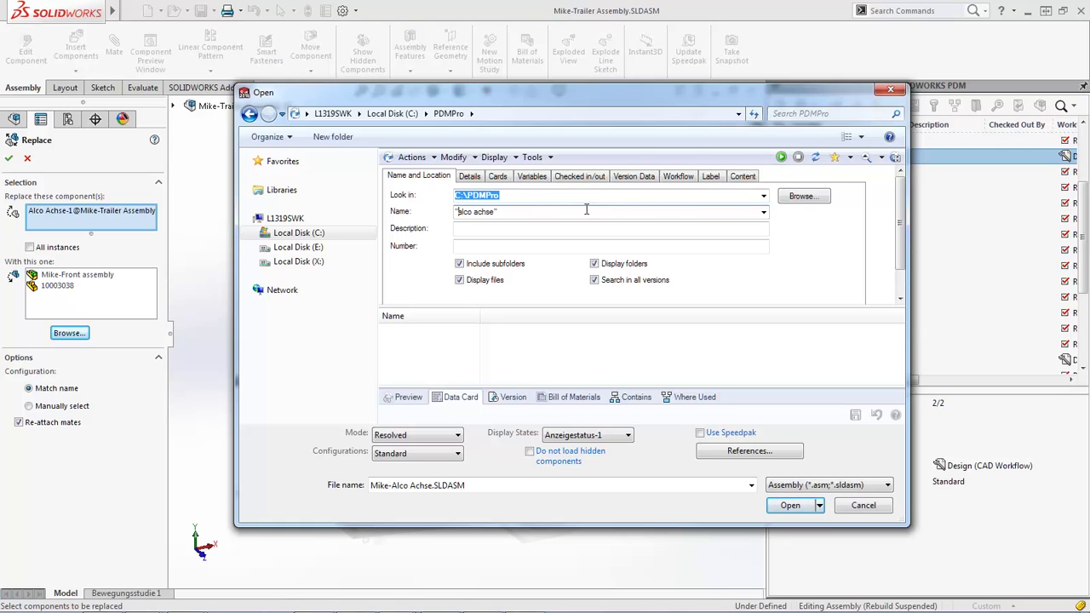
pyautogui.click(781, 158)
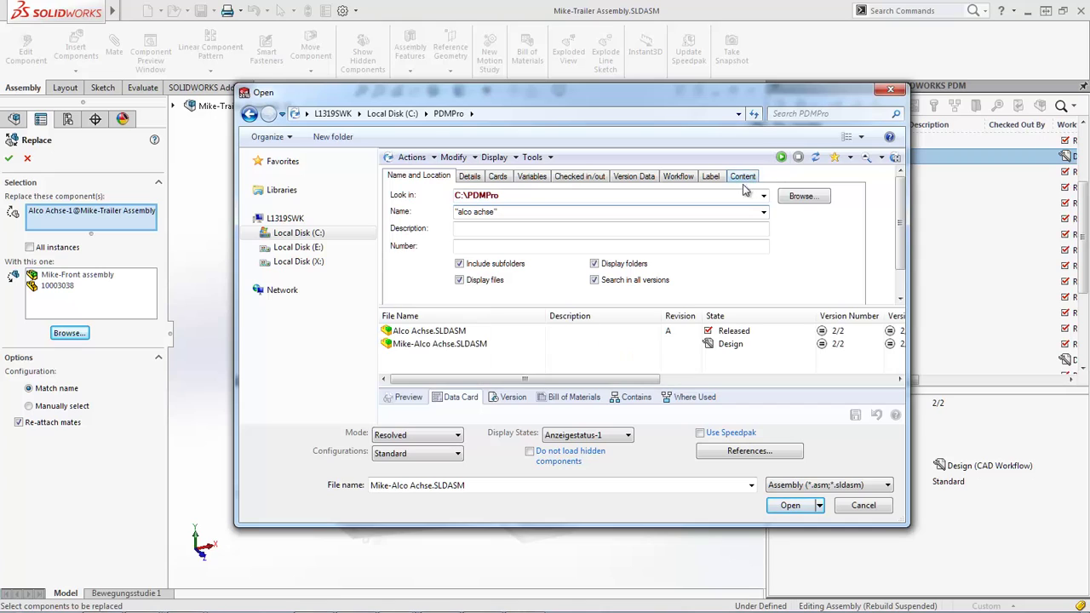
pyautogui.click(442, 332)
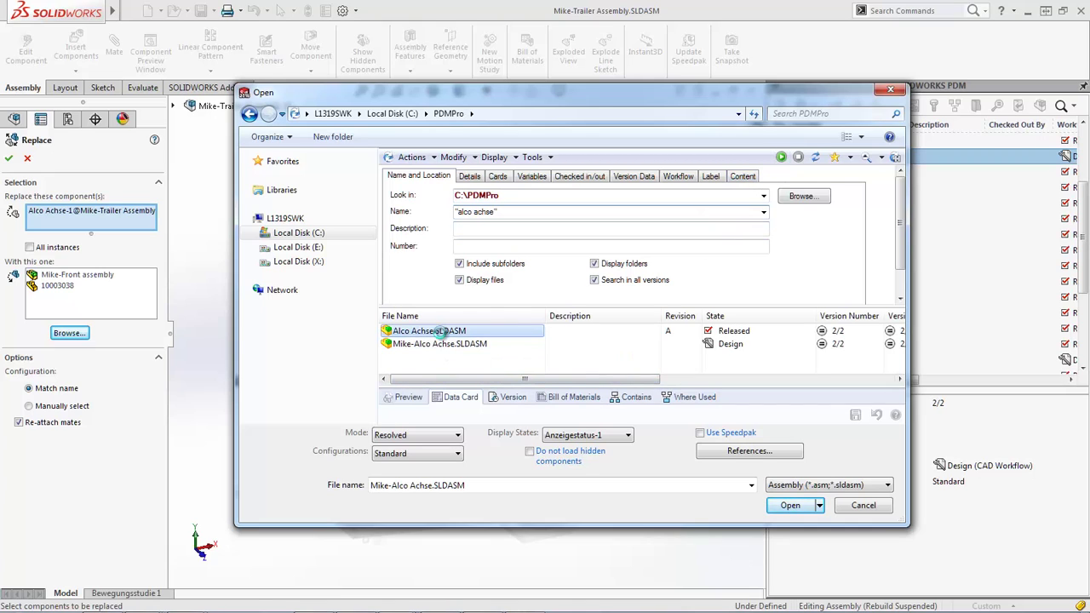
pyautogui.click(790, 505)
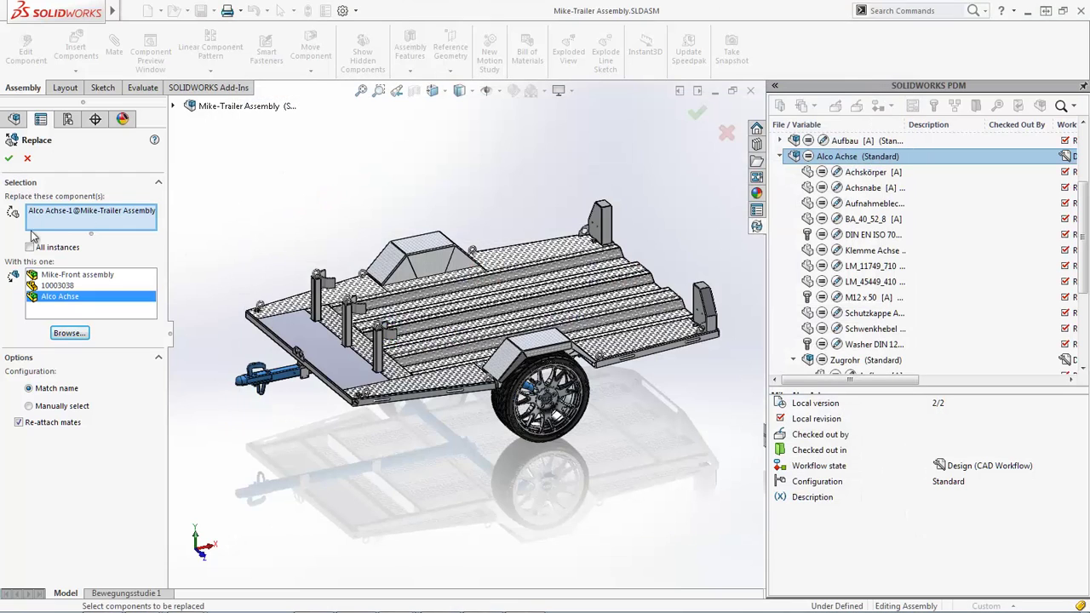
pyautogui.click(10, 161)
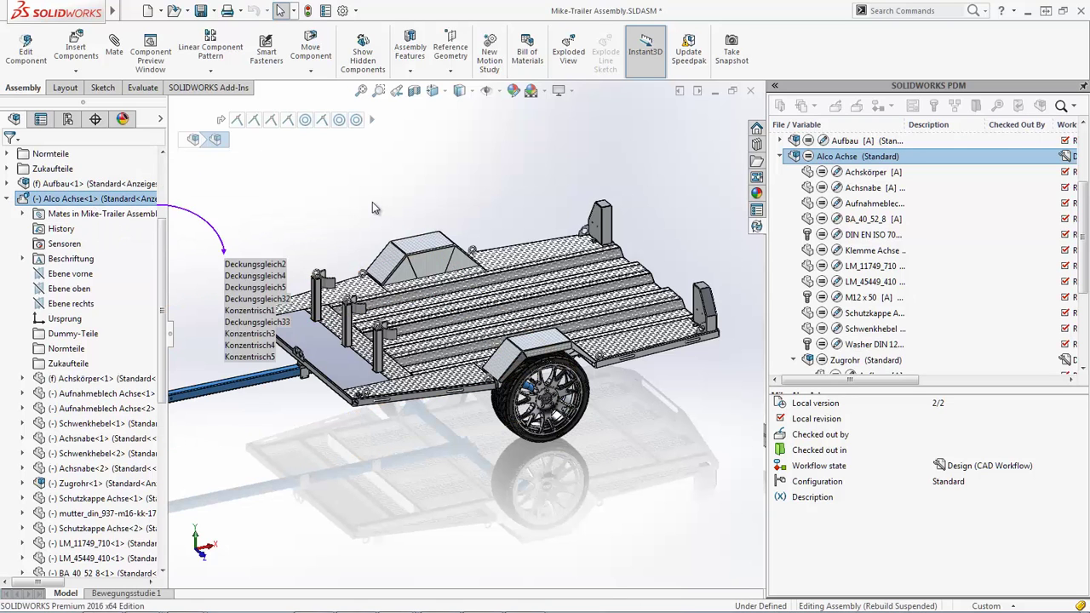
# Step: Save the trailer assembly and check it in as version 3, 'replaced front end with original'
pyautogui.press('f')
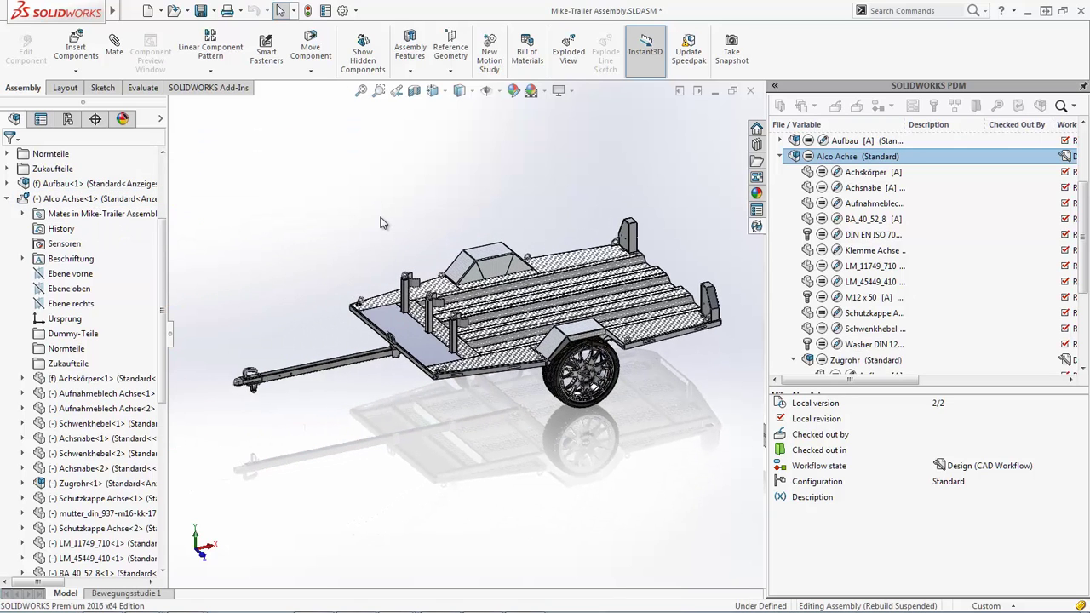
pyautogui.click(201, 10)
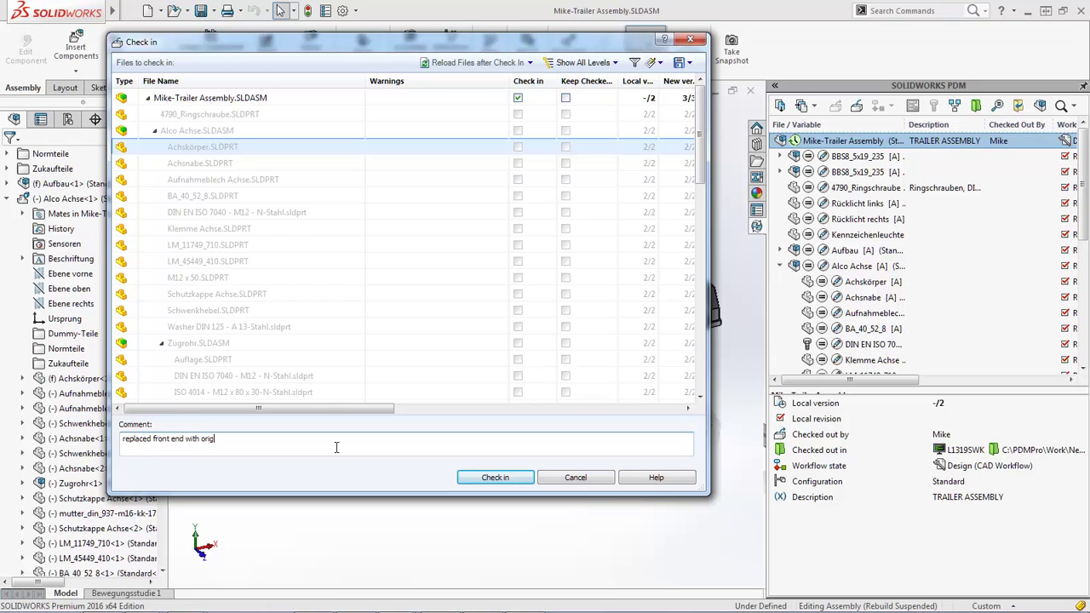
pyautogui.click(487, 478)
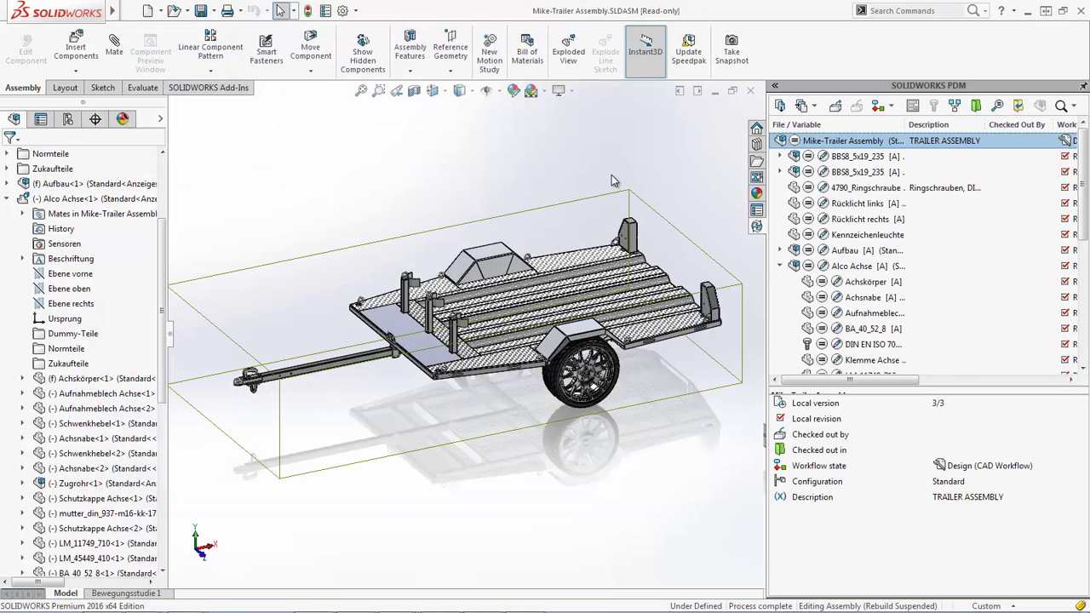
# Step: Get version 2 'new designs' of the trailer assembly, then get latest version 3 back
pyautogui.click(813, 106)
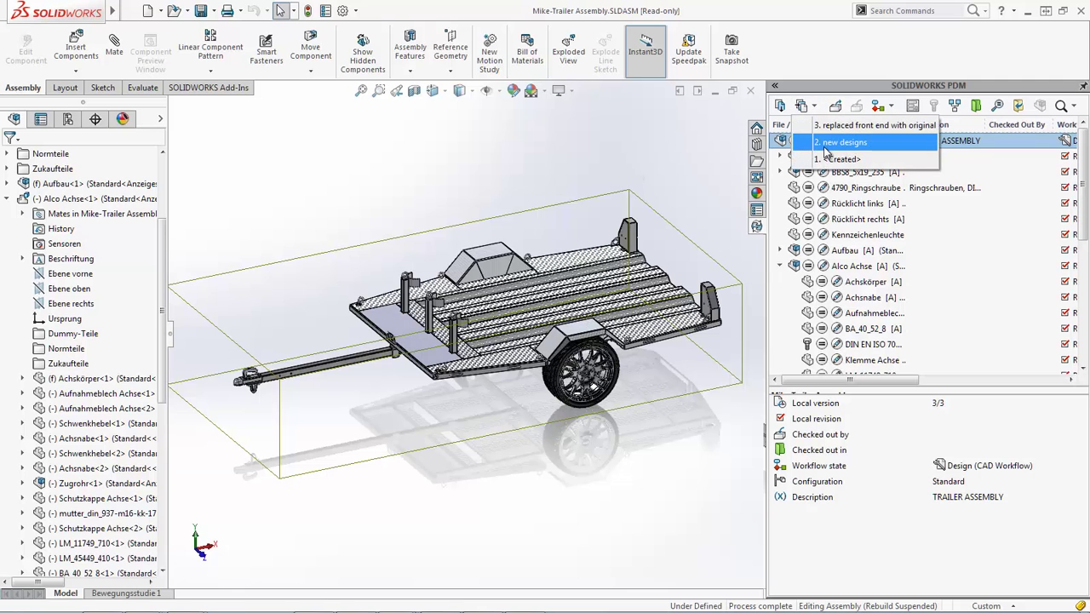
pyautogui.click(824, 139)
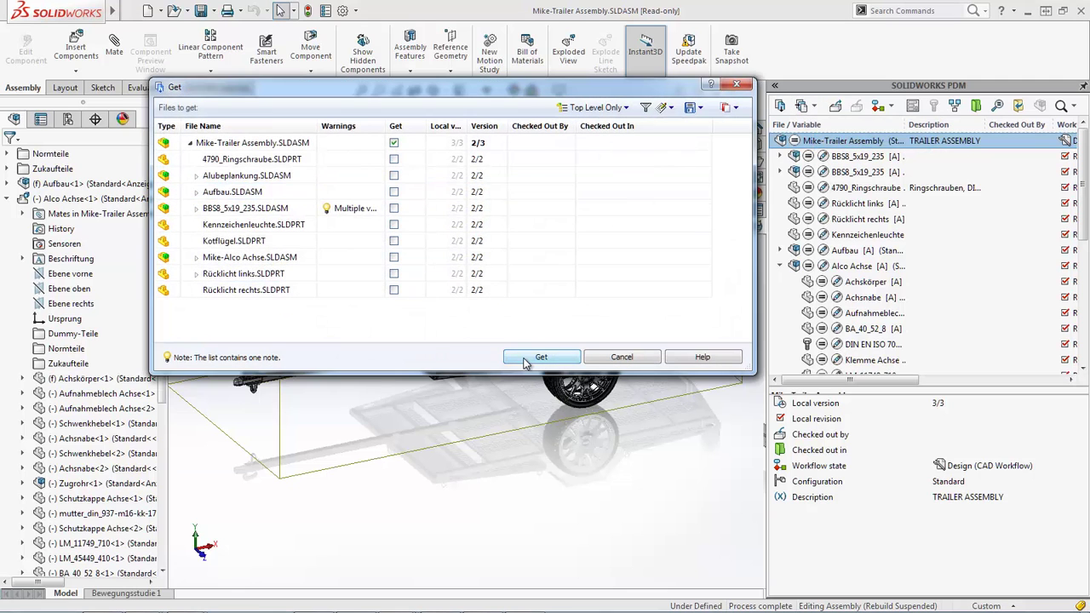
pyautogui.click(532, 356)
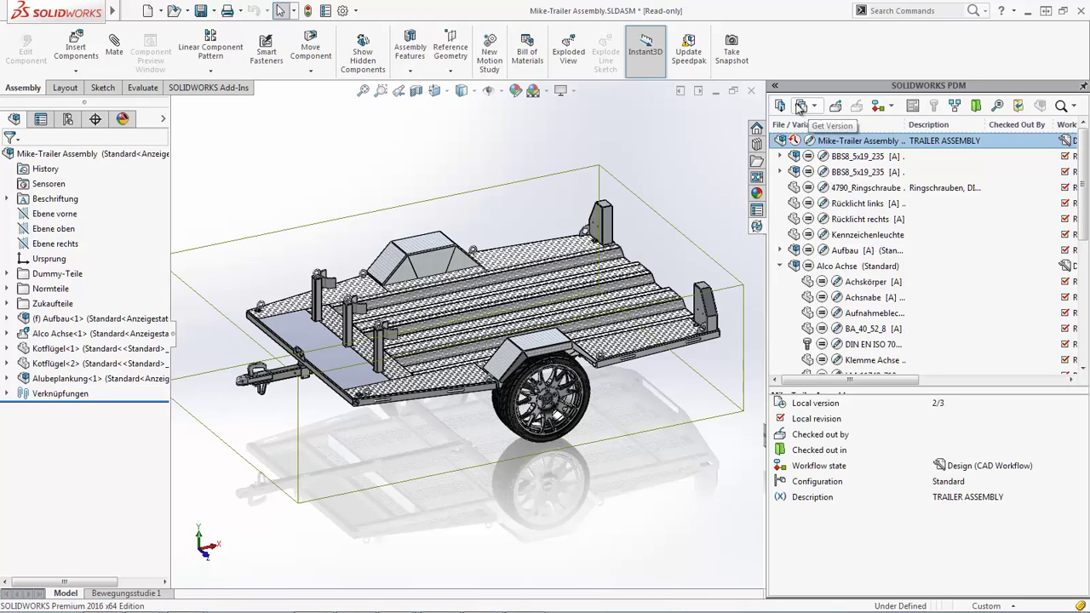
pyautogui.click(780, 107)
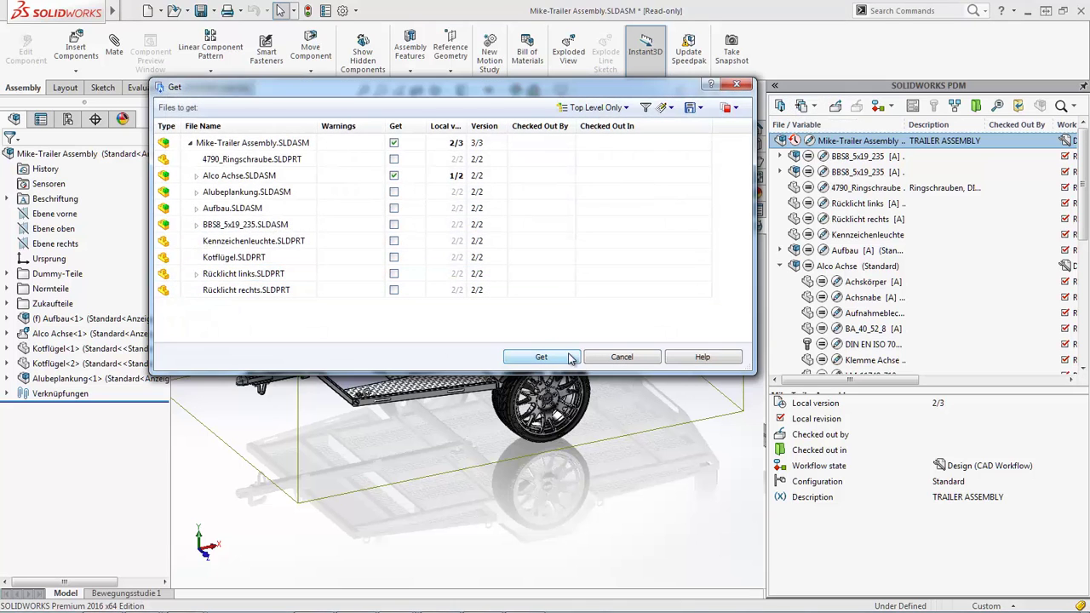
pyautogui.click(545, 347)
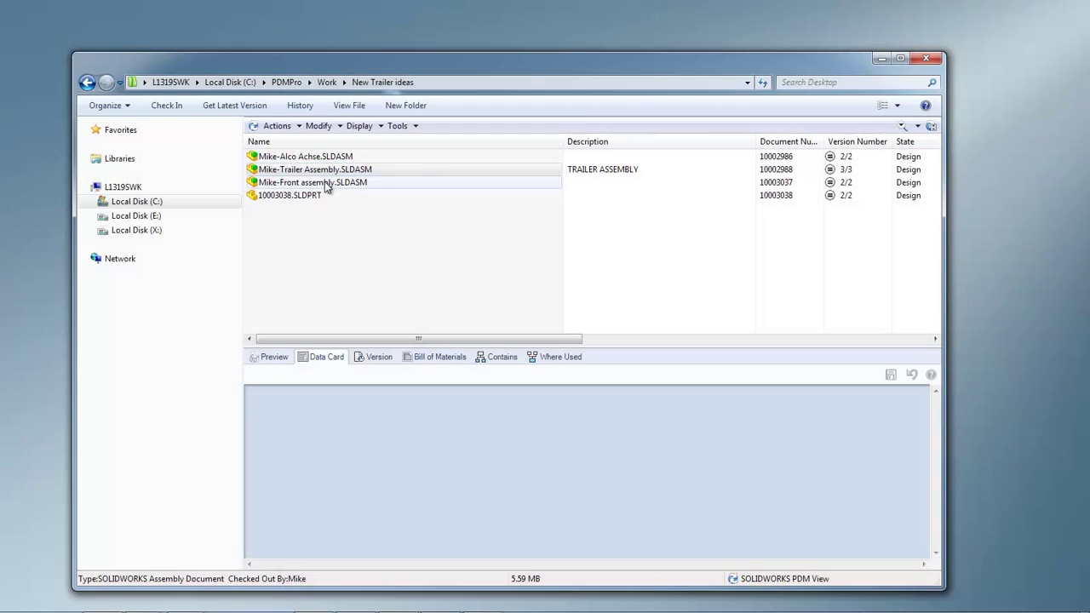
# Step: Open Tools > Move Tree for the trailer assembly in New Trailer ideas
pyautogui.click(322, 174)
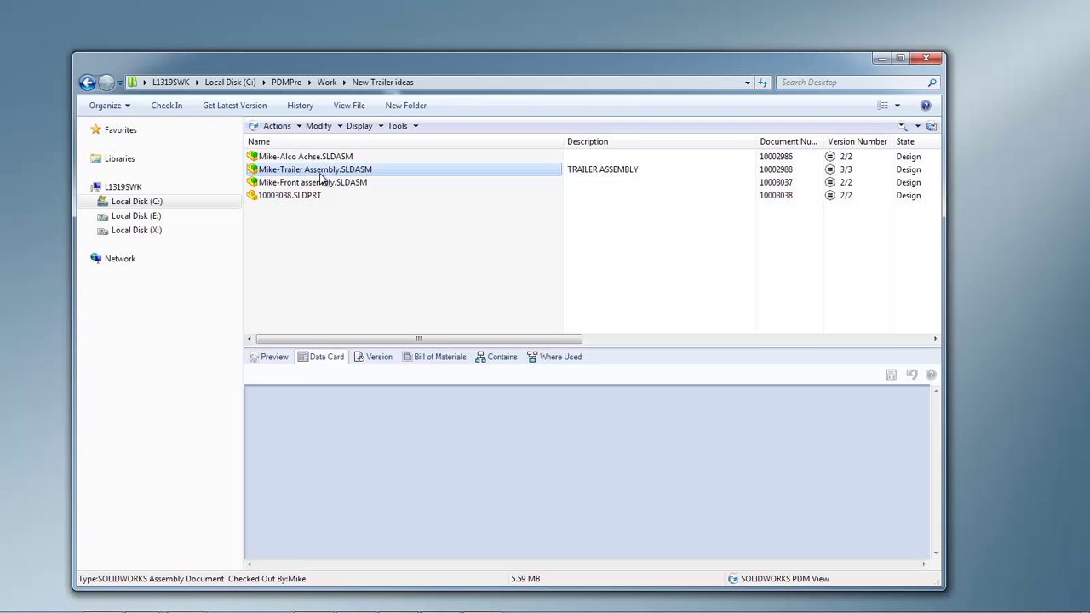
pyautogui.click(413, 120)
pyautogui.click(417, 126)
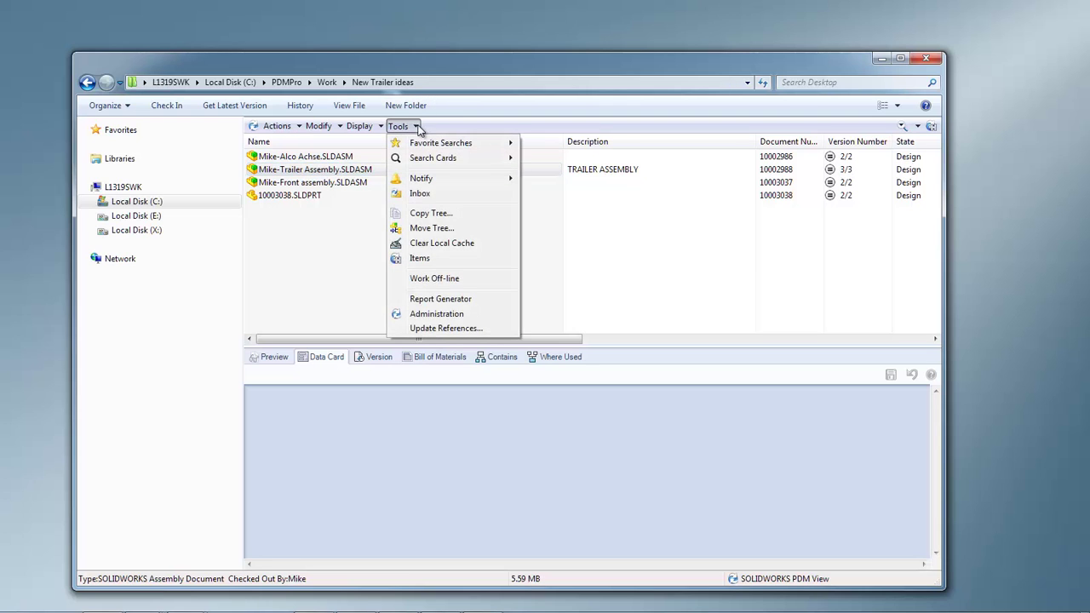
pyautogui.click(443, 229)
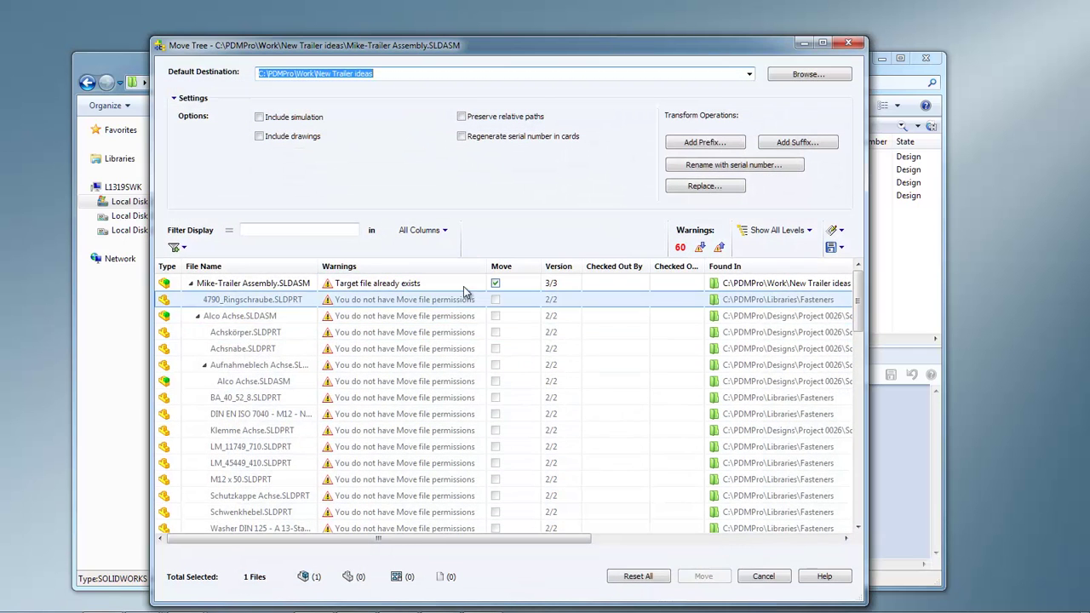
# Step: Sort the Move Tree's referenced files by the Found In column and review the list
pyautogui.click(444, 336)
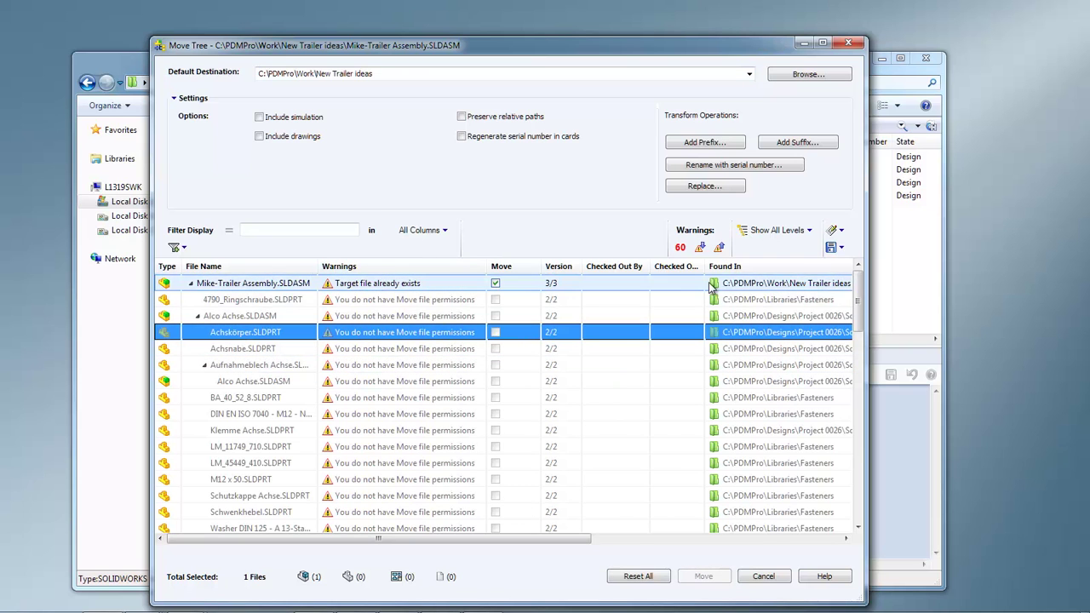
pyautogui.click(724, 266)
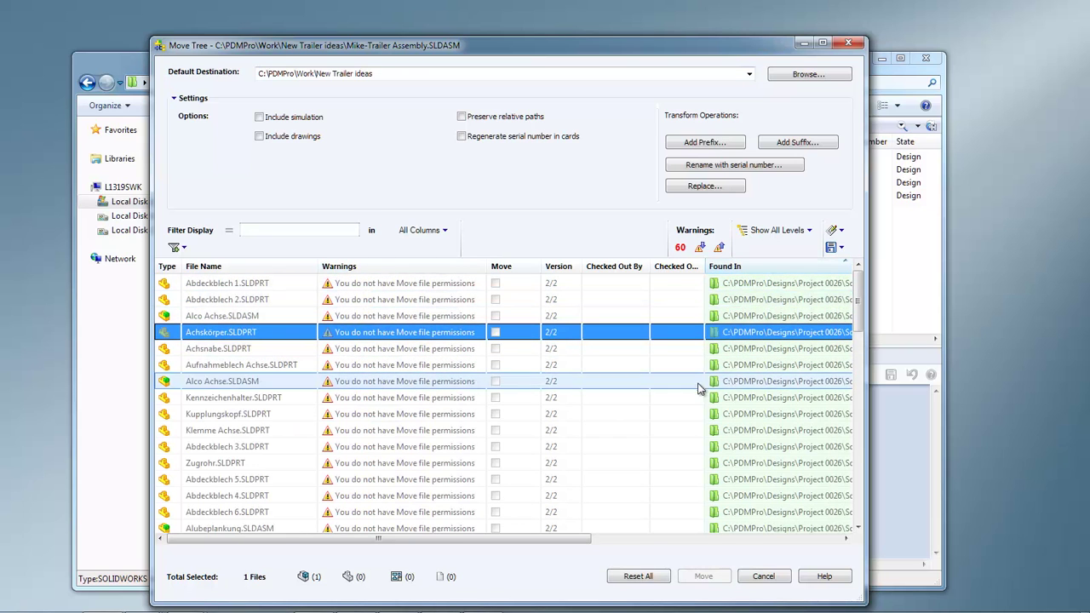
pyautogui.moveTo(588, 544); pyautogui.dragTo(677, 545)
pyautogui.scroll(-2, 847, 377)
pyautogui.moveTo(857, 328); pyautogui.dragTo(844, 510)
pyautogui.moveTo(613, 544); pyautogui.dragTo(395, 552)
pyautogui.scroll(-3, 478, 540)
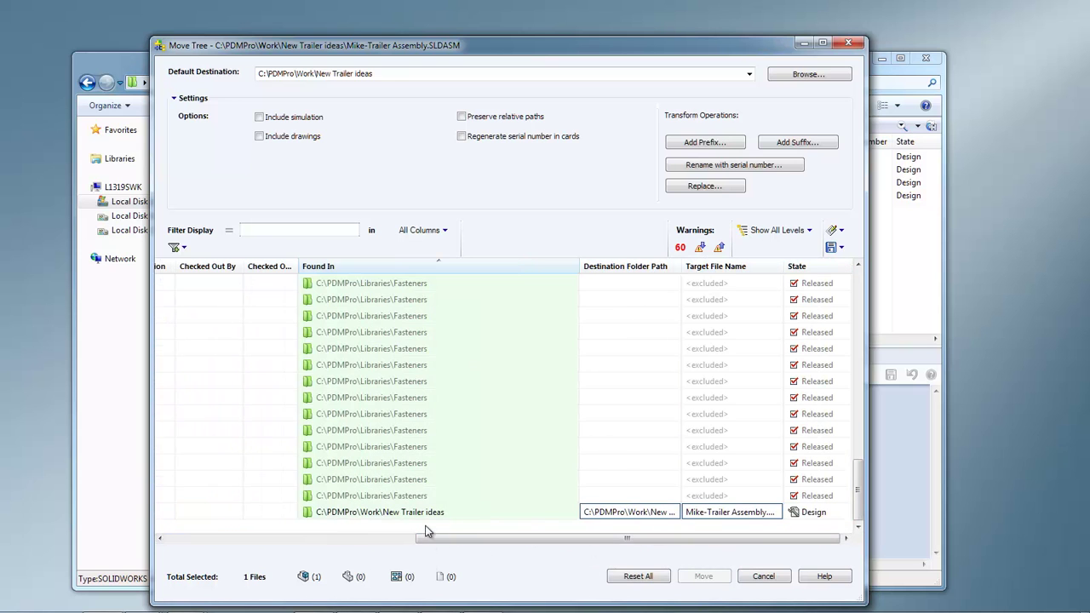
pyautogui.moveTo(467, 542); pyautogui.dragTo(194, 536)
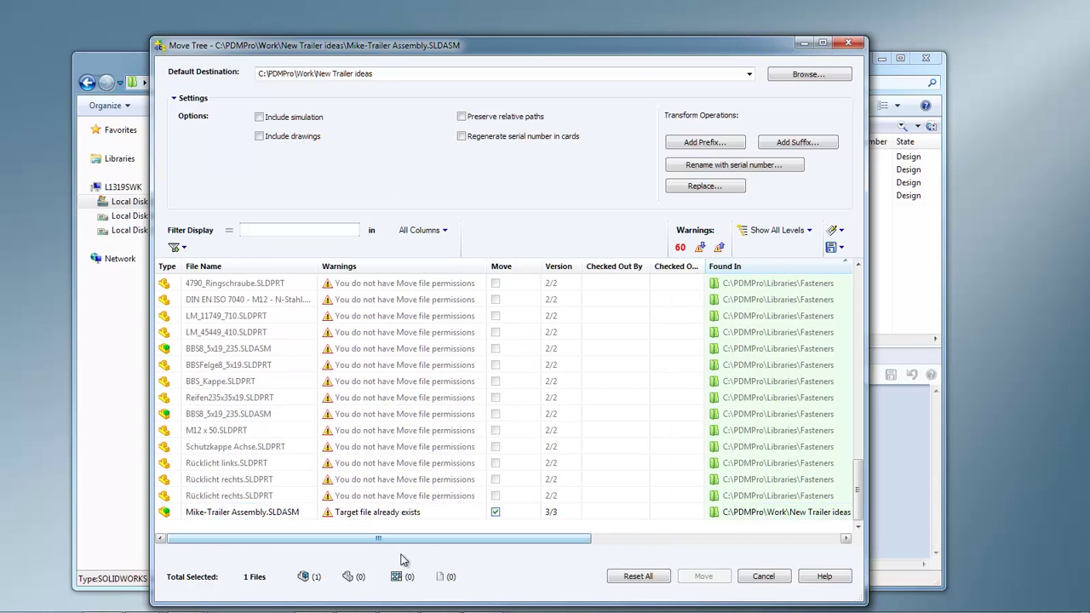
pyautogui.moveTo(527, 537); pyautogui.dragTo(647, 538)
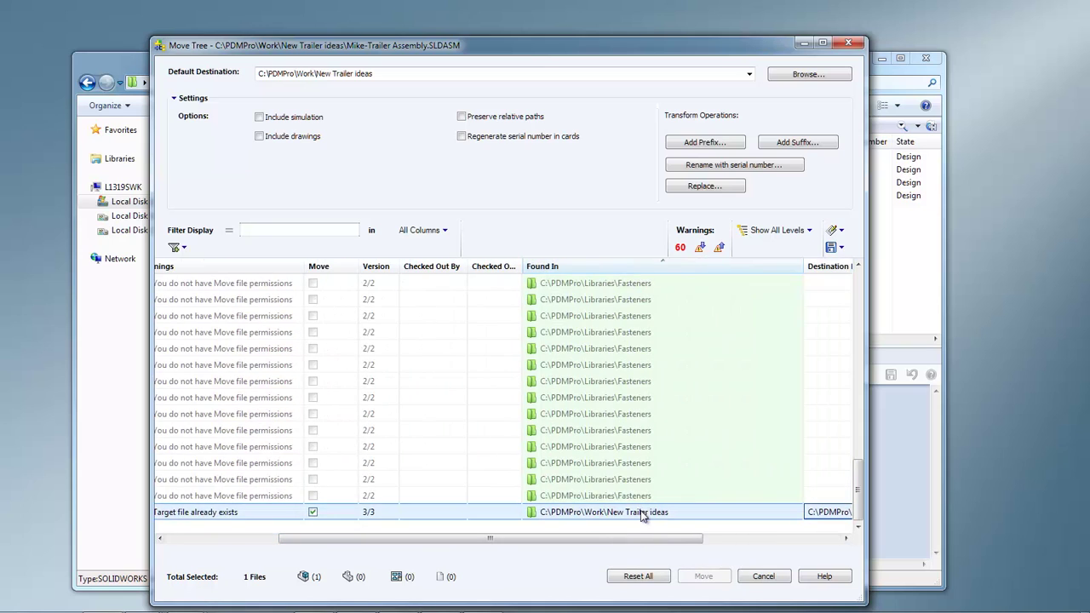